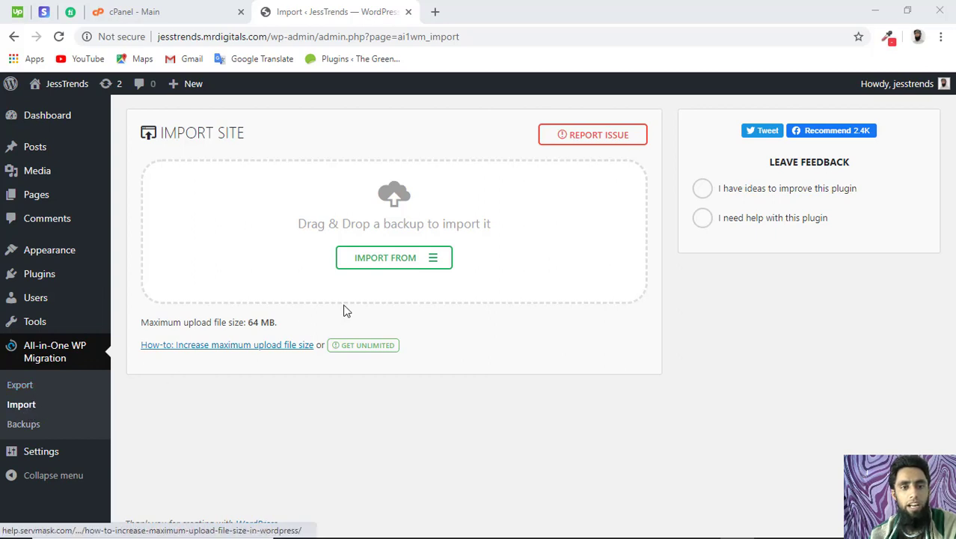
- Try to import the localhost-freelancing-ecommerce-store WPRESS backup file from the Downloads folder
{"action": "left_click", "coordinate": [434, 259]}
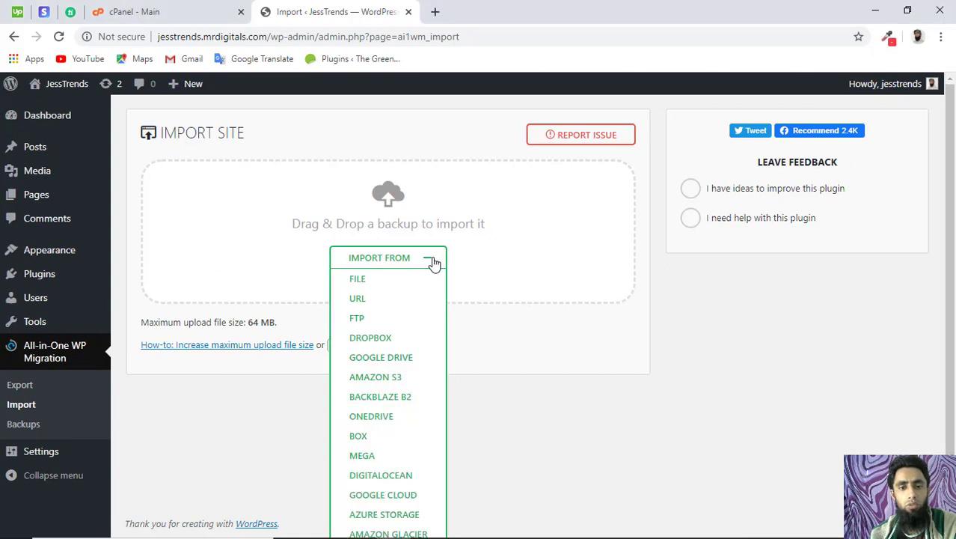
{"action": "left_click", "coordinate": [357, 280]}
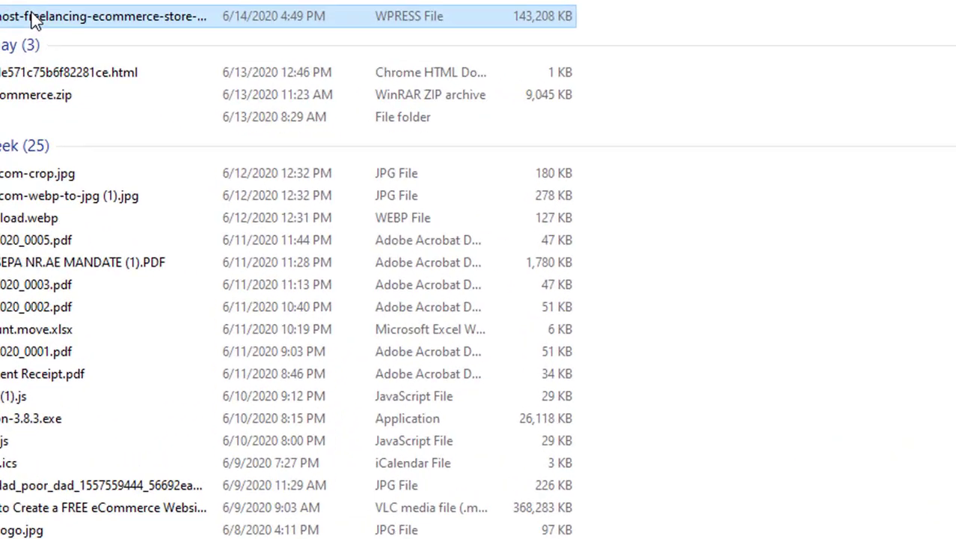
{"action": "double_click", "coordinate": [187, 118]}
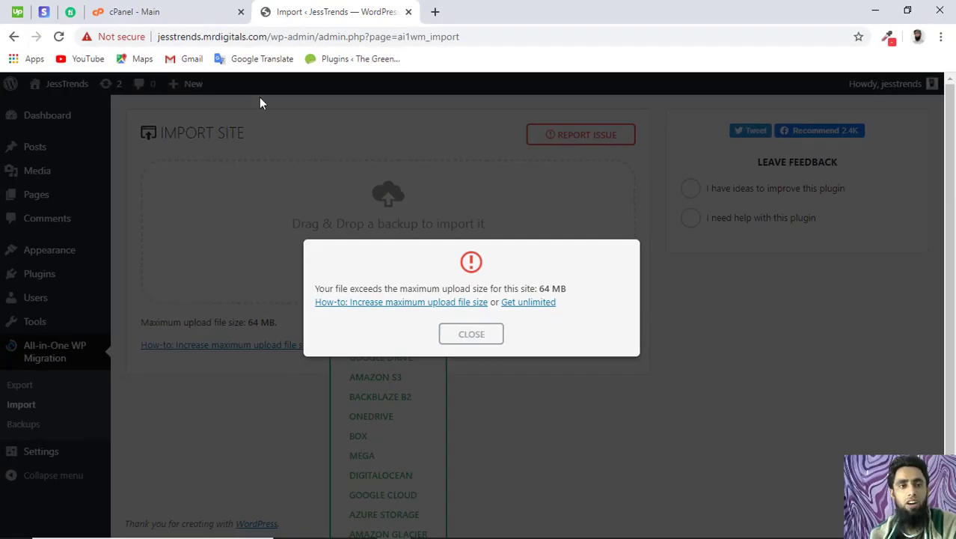
- Switch to cPanel and open the public_html/jesstrends folder in File Manager
{"action": "left_click", "coordinate": [172, 11]}
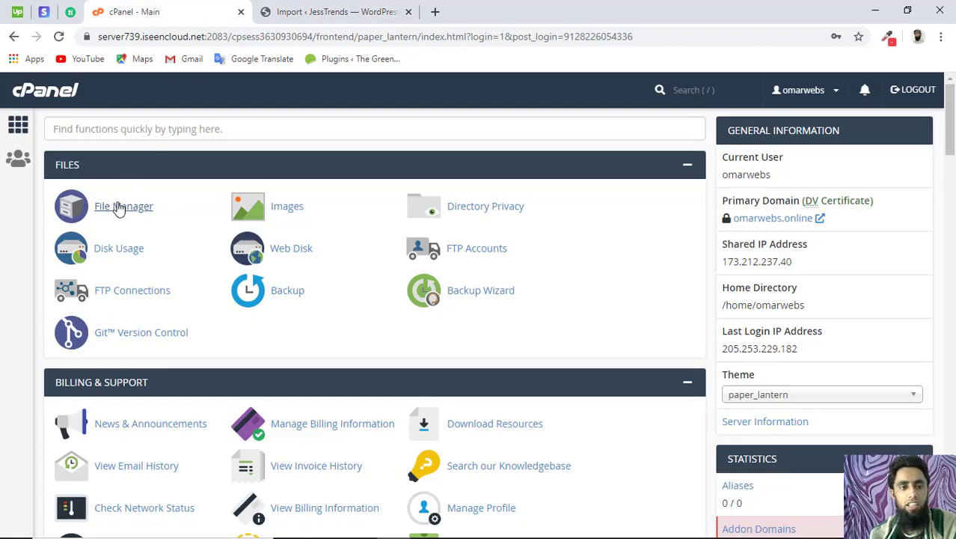
{"action": "left_click", "coordinate": [122, 208]}
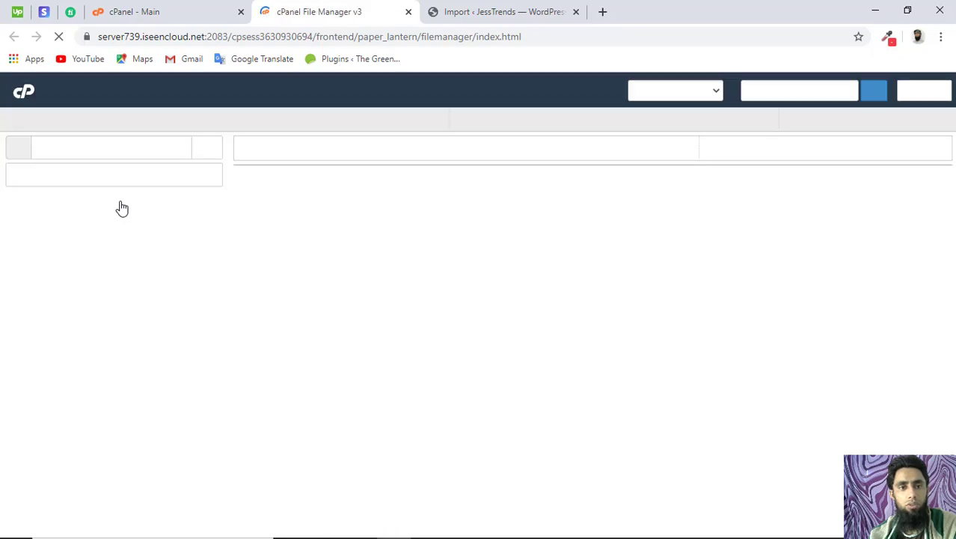
{"action": "left_click", "coordinate": [408, 310]}
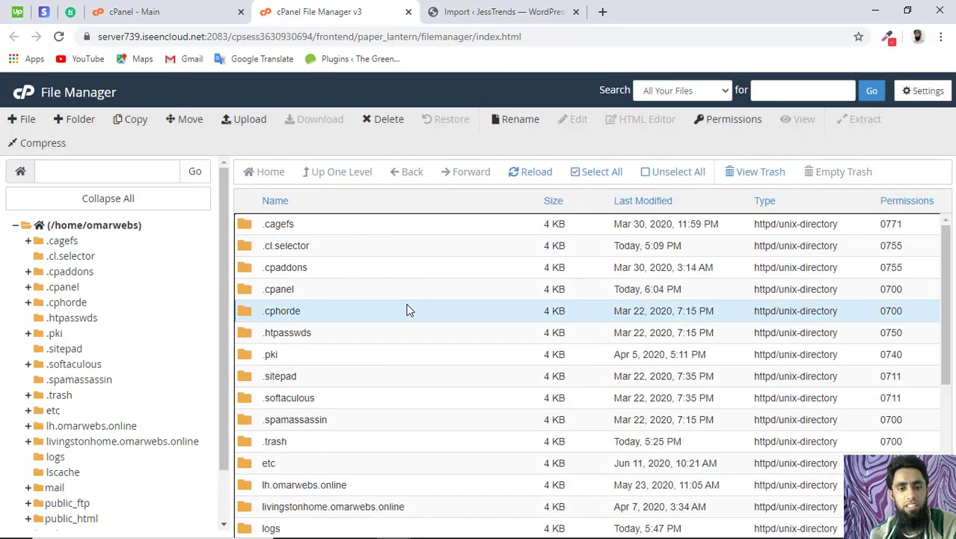
{"action": "scroll", "coordinate": [407, 310], "scroll_direction": "down", "scroll_amount": 4}
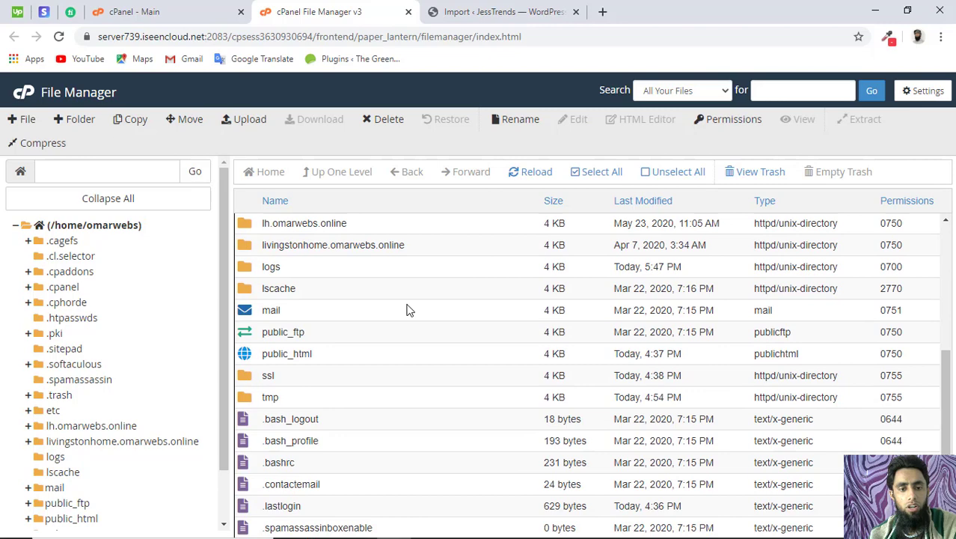
{"action": "double_click", "coordinate": [356, 357]}
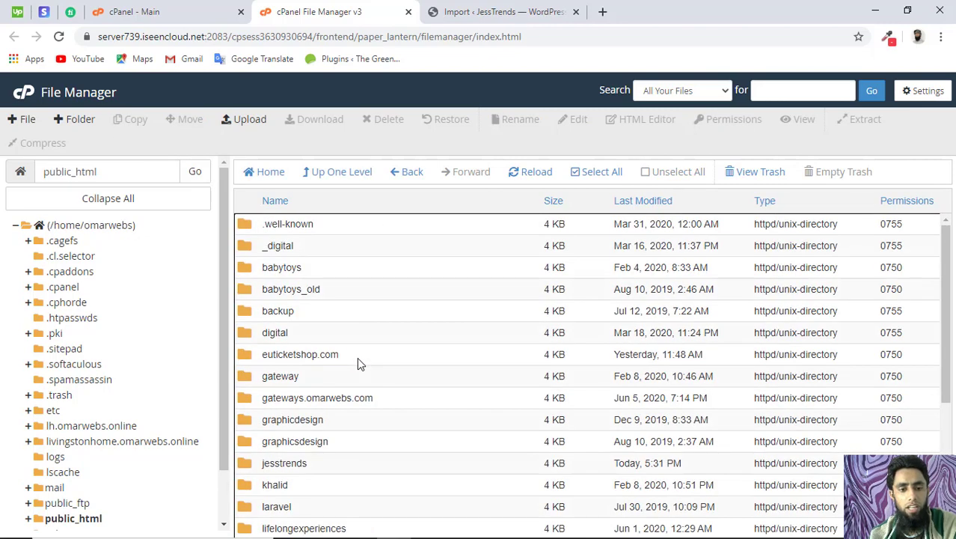
{"action": "scroll", "coordinate": [357, 363], "scroll_direction": "down", "scroll_amount": 2}
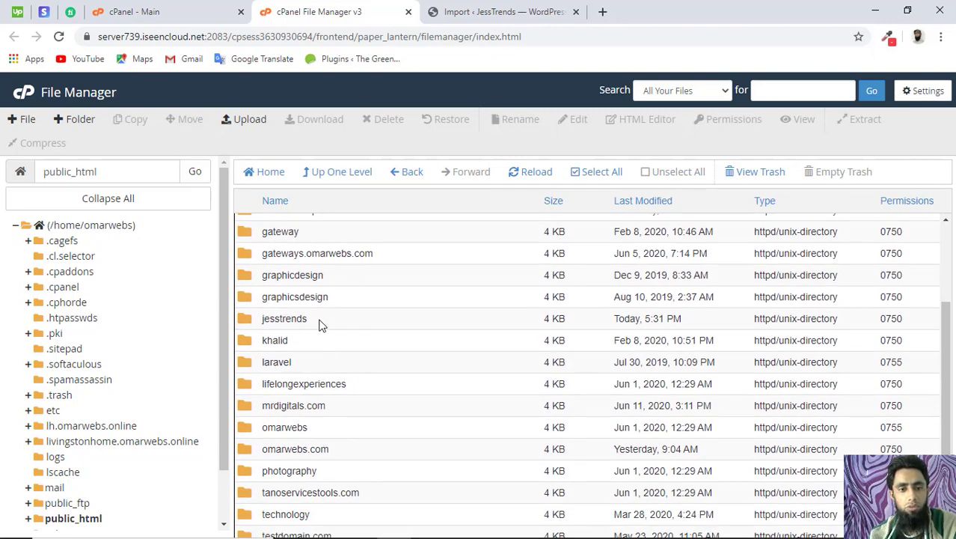
{"action": "double_click", "coordinate": [319, 325]}
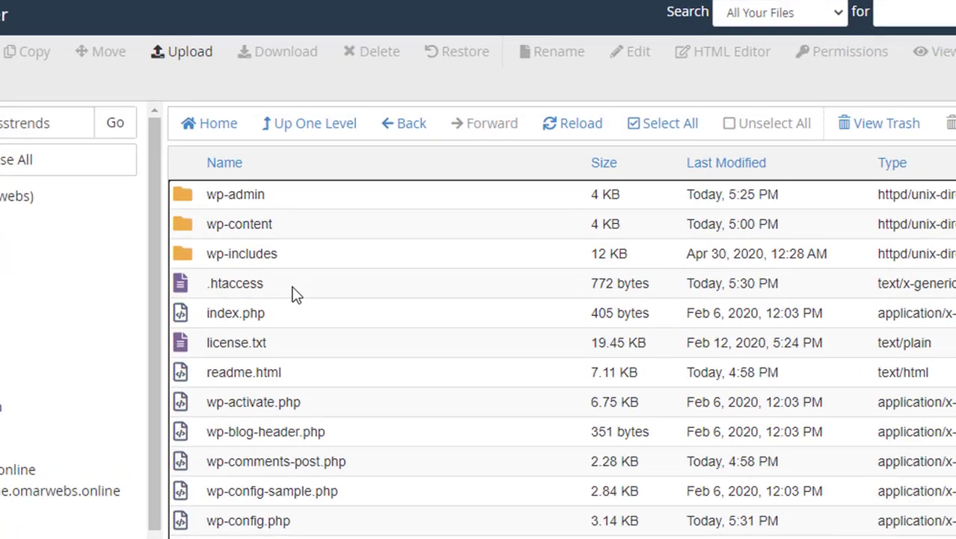
- Open the .htaccess file of the jesstrends folder for editing with the default encoding
{"action": "left_click", "coordinate": [325, 292]}
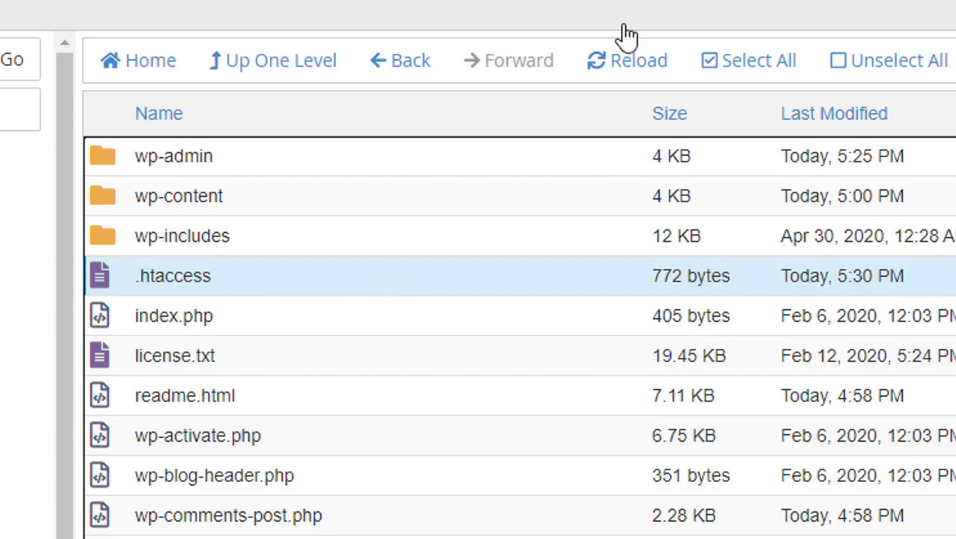
{"action": "left_click", "coordinate": [636, 2]}
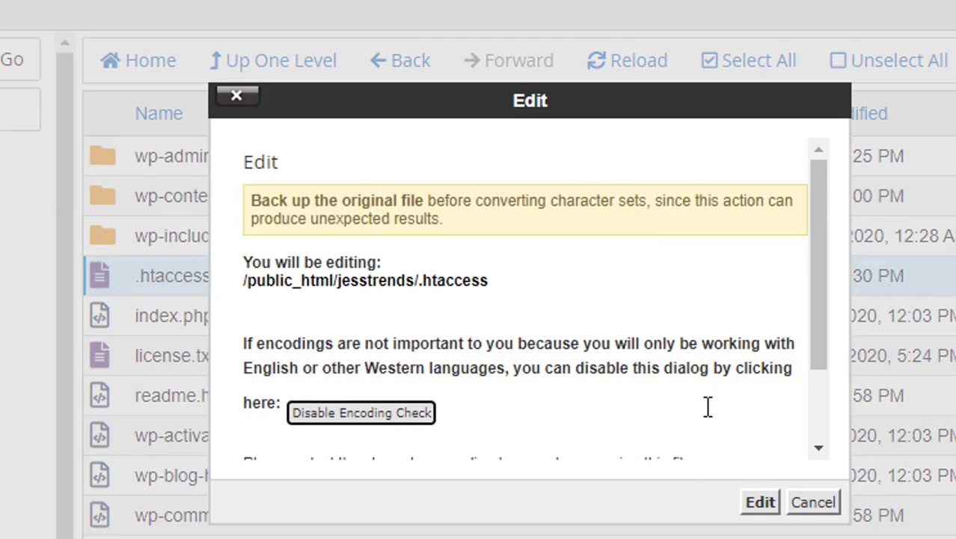
{"action": "left_click", "coordinate": [757, 502]}
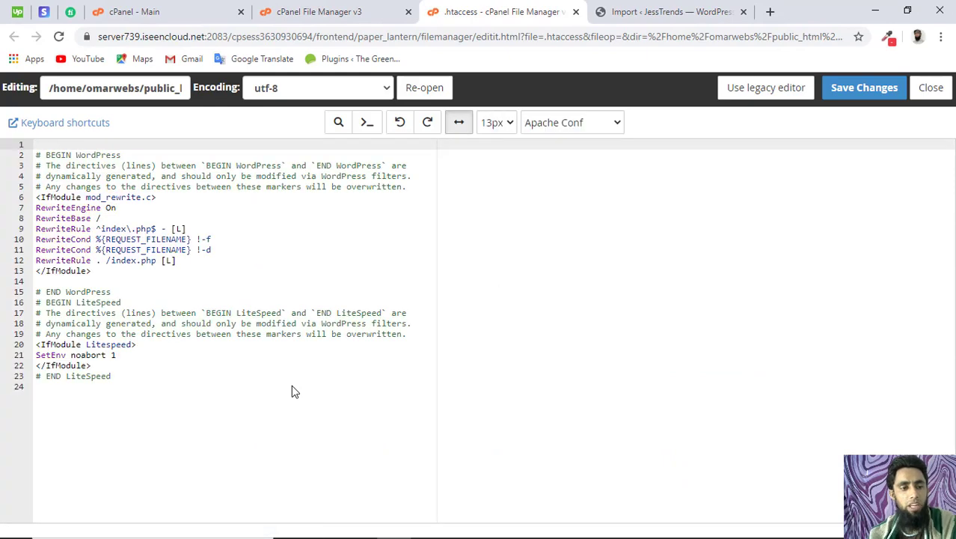
- Copy the php_value lines from TodayRuff.txt to the end of .htaccess: upload_max_filesize, post_max_size and memory_limit 256M, max_execution_time and max_input_time 300
{"action": "left_click", "coordinate": [137, 375]}
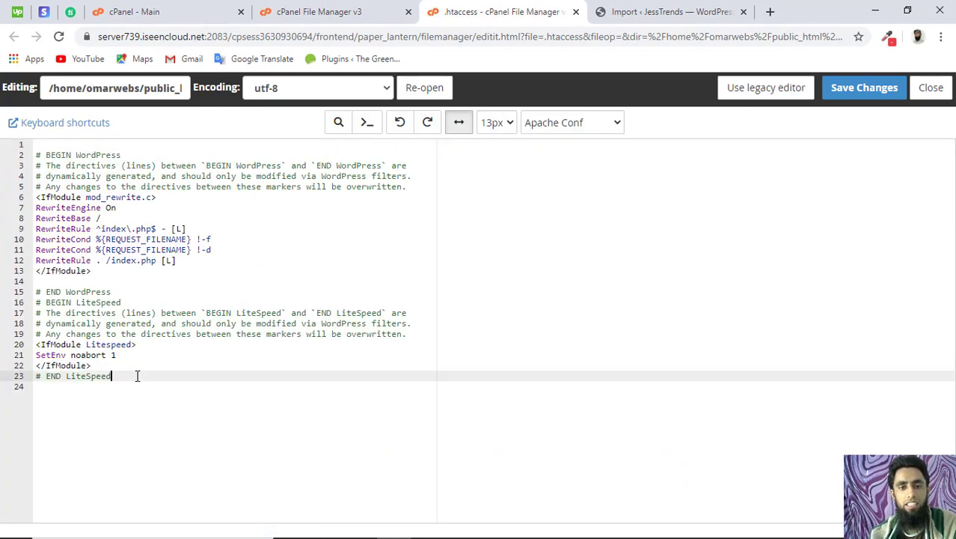
{"action": "key", "text": "alt+Tab"}
{"action": "key", "text": "alt+Tab"}
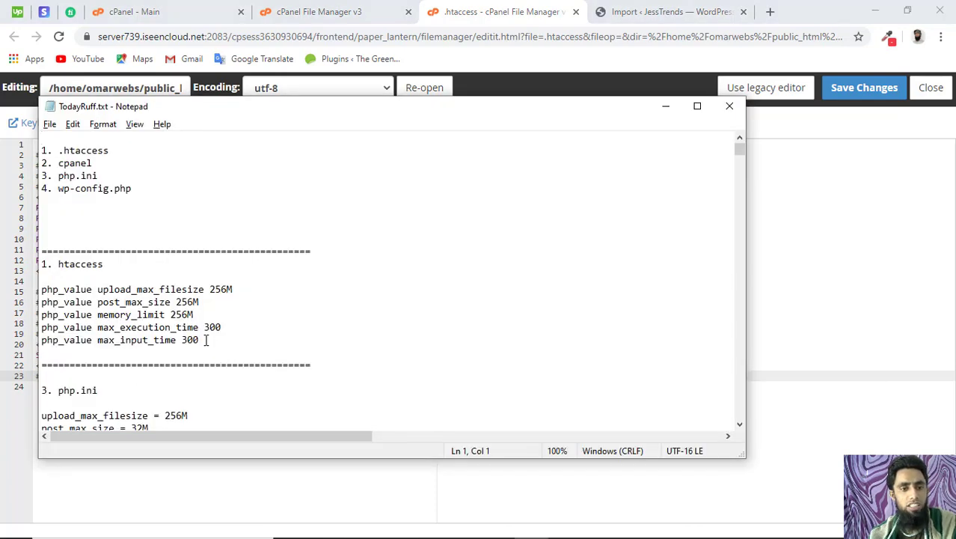
{"action": "left_click_drag", "start_coordinate": [206, 340], "coordinate": [30, 292]}
{"action": "key", "text": "ctrl+c"}
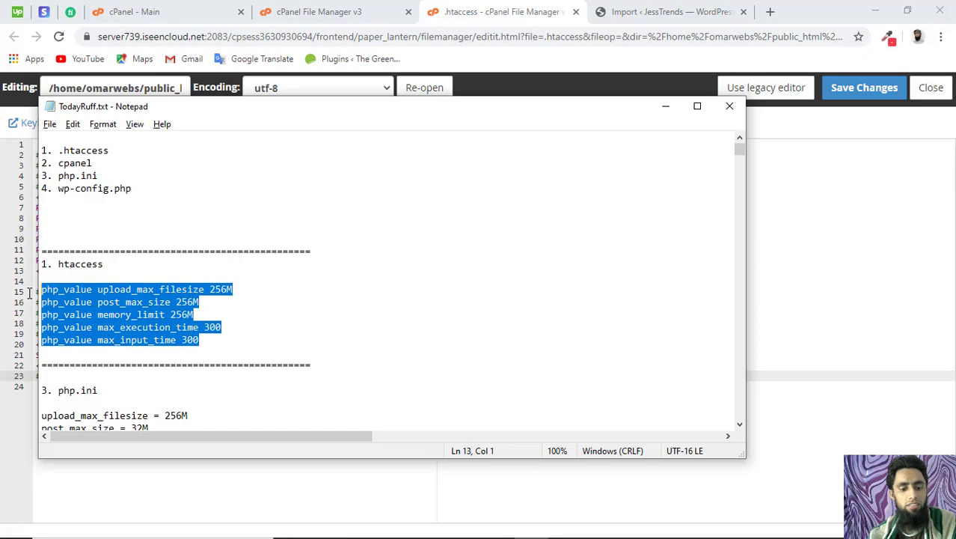
{"action": "key", "text": "alt+Tab"}
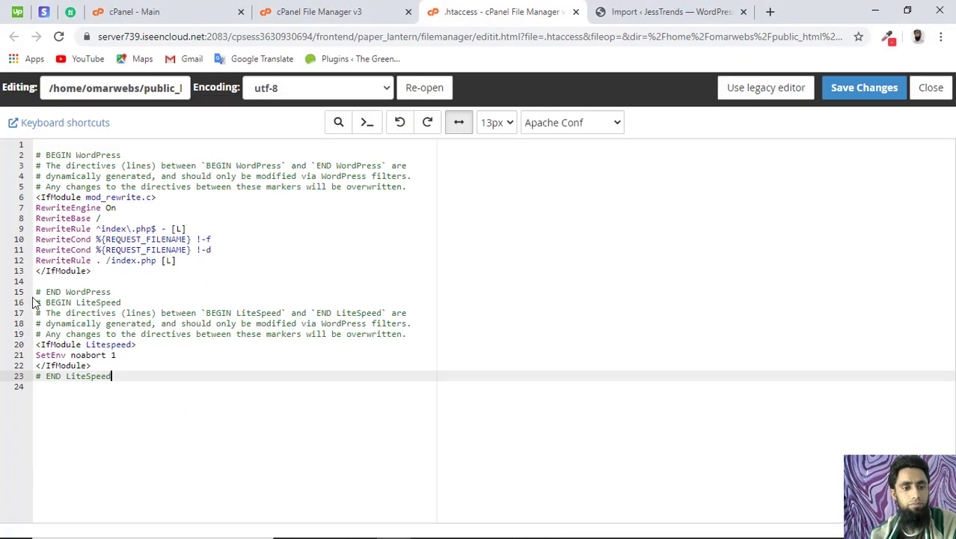
{"action": "key", "text": "Return"}
{"action": "key", "text": "Return"}
{"action": "key", "text": "ctrl+v"}
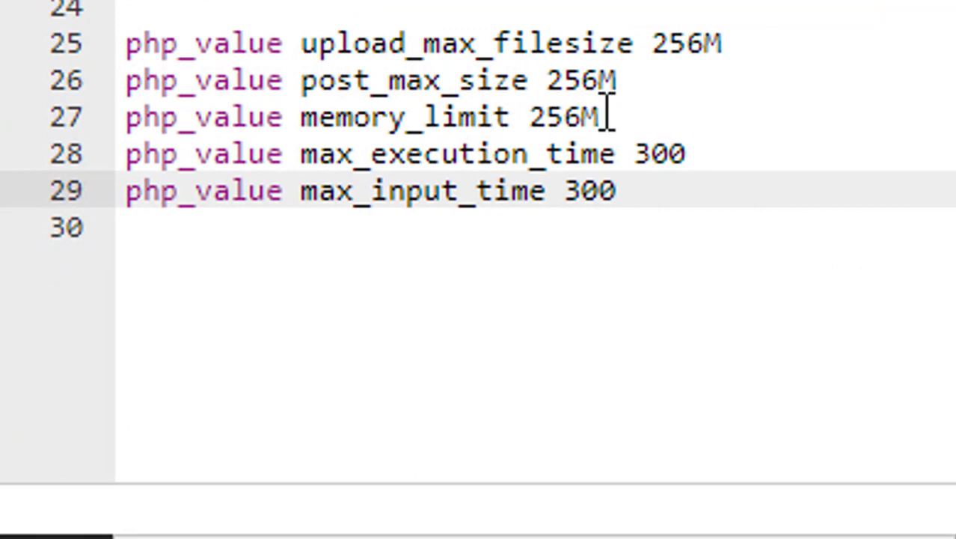
- Check the added memory_limit, post_max_size and upload_max_filesize lines and save the .htaccess file
{"action": "left_click_drag", "start_coordinate": [623, 116], "coordinate": [307, 119]}
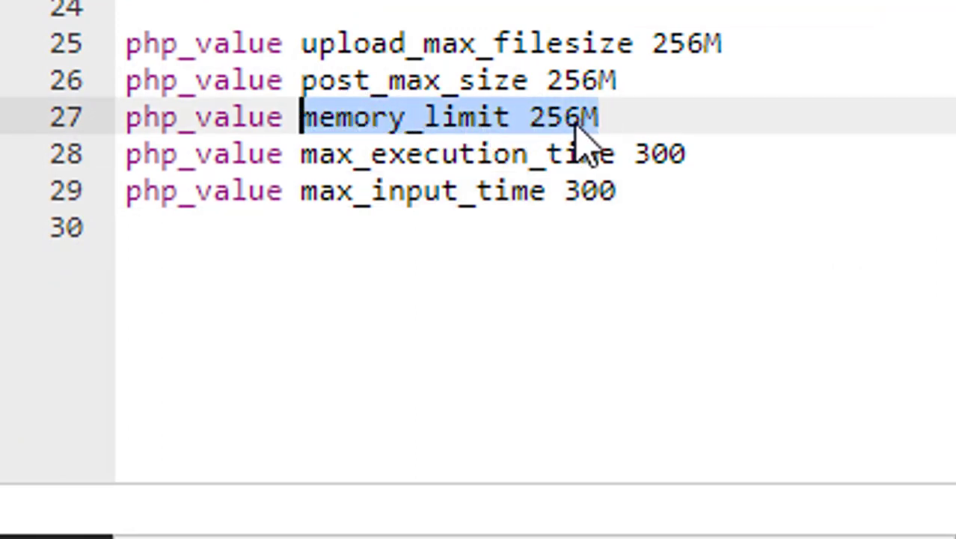
{"action": "left_click", "coordinate": [604, 118]}
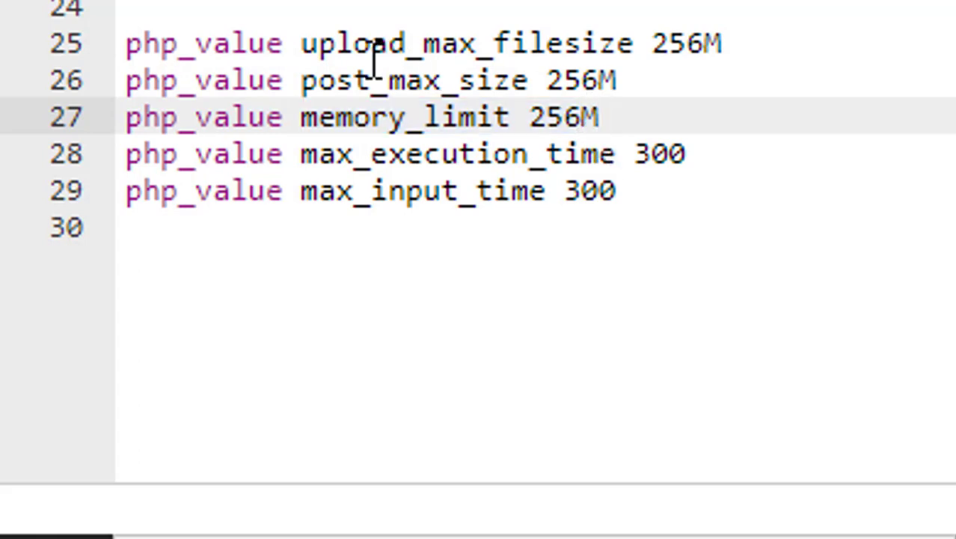
{"action": "left_click_drag", "start_coordinate": [301, 78], "coordinate": [528, 79]}
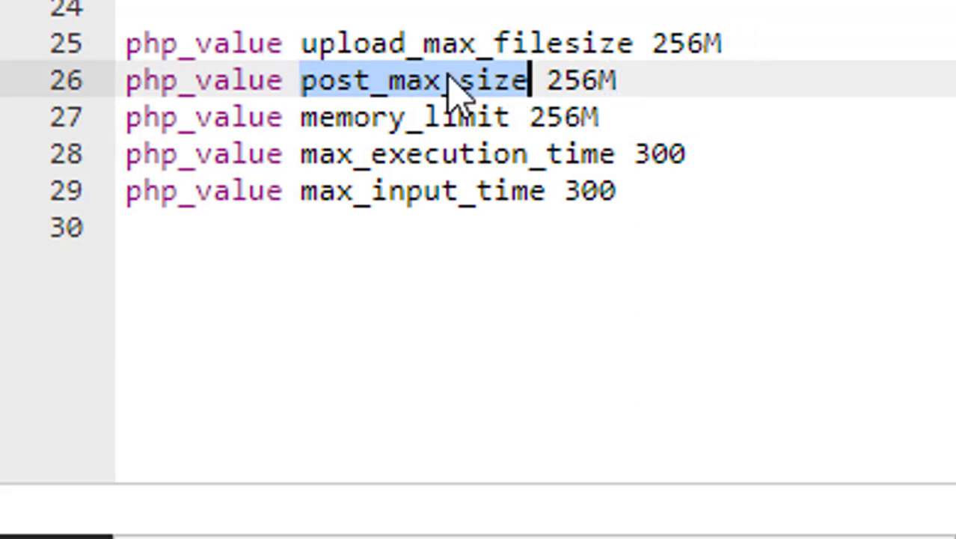
{"action": "double_click", "coordinate": [432, 44]}
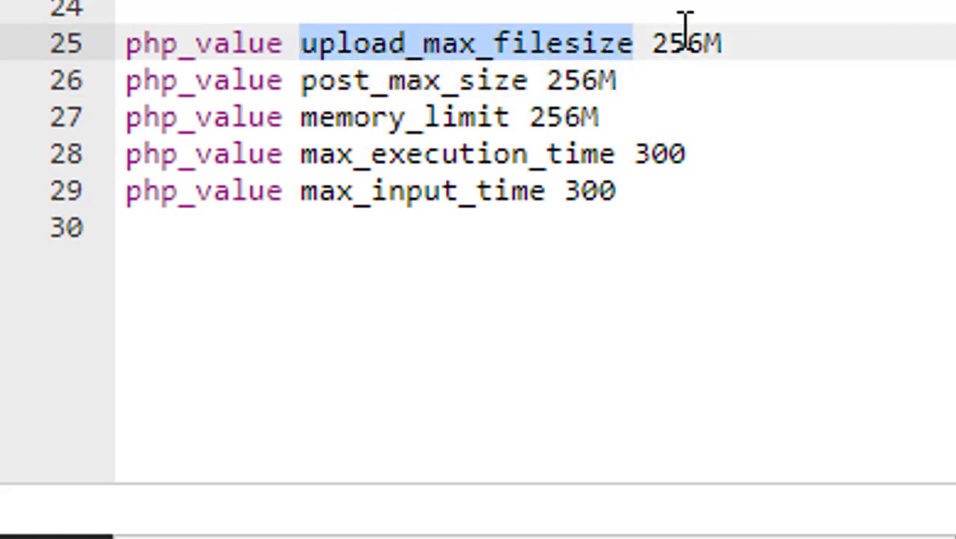
{"action": "left_click", "coordinate": [751, 41]}
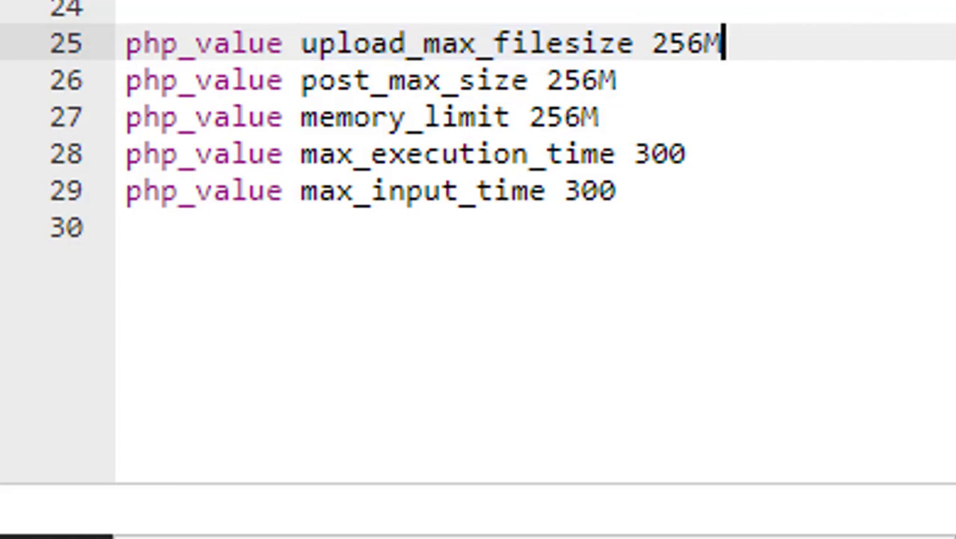
{"action": "left_click", "coordinate": [864, 88]}
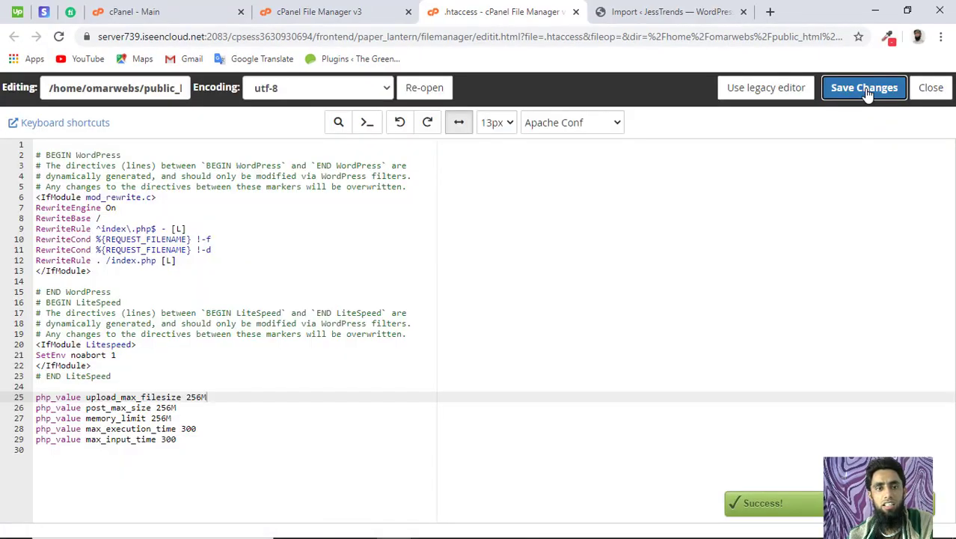
- Return to the WordPress import page, dismiss the upload size error and reload the page to check the maximum upload file size
{"action": "left_click", "coordinate": [635, 9]}
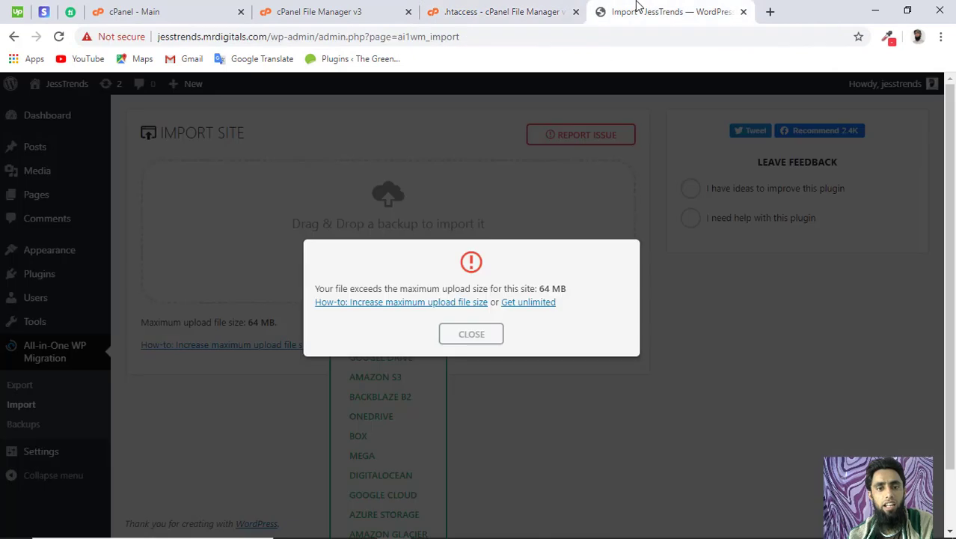
{"action": "left_click", "coordinate": [471, 334]}
{"action": "left_click", "coordinate": [429, 257]}
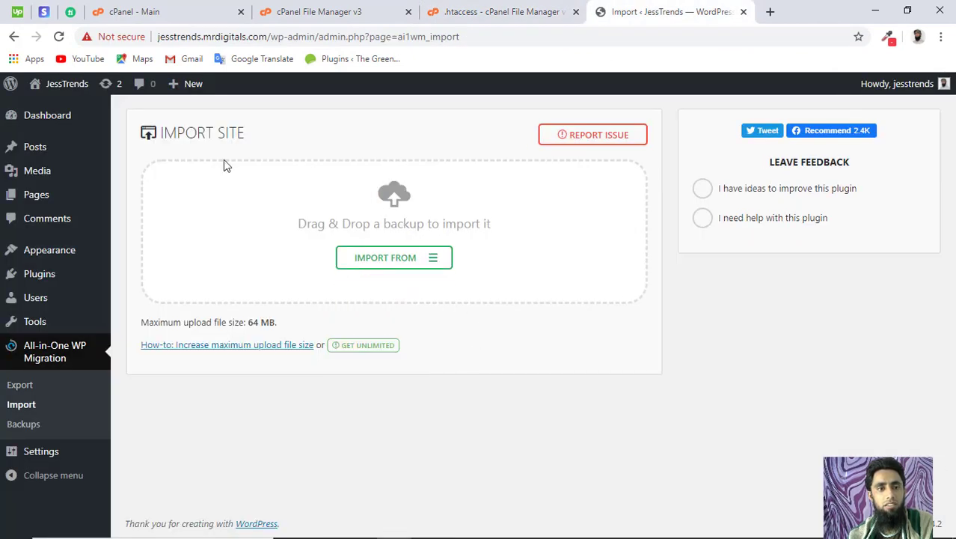
{"action": "left_click", "coordinate": [59, 35]}
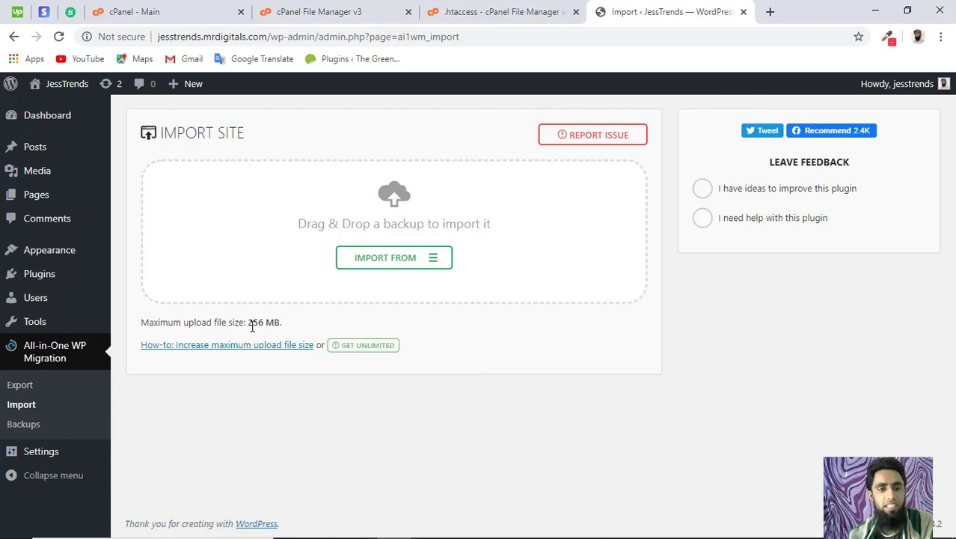
{"action": "left_click_drag", "start_coordinate": [251, 325], "coordinate": [278, 323]}
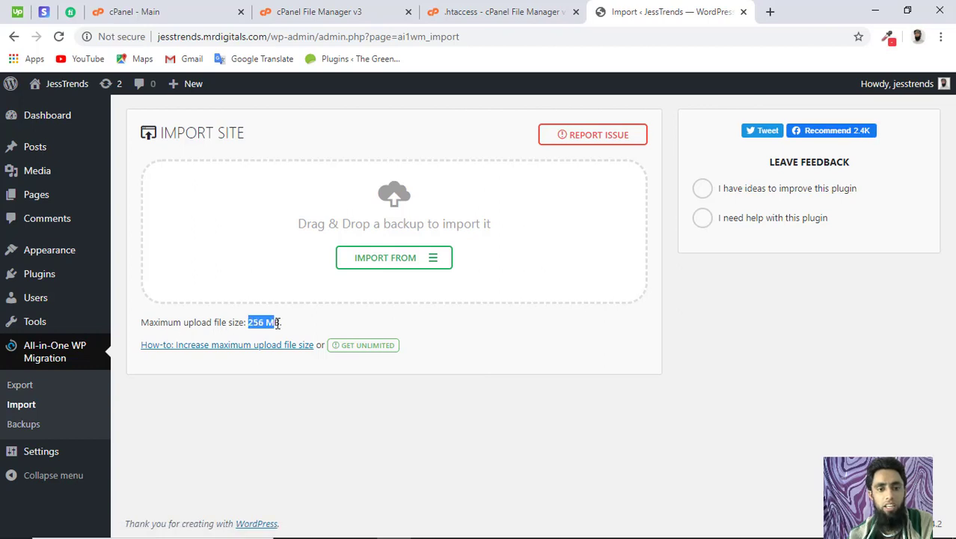
{"action": "left_click", "coordinate": [277, 323]}
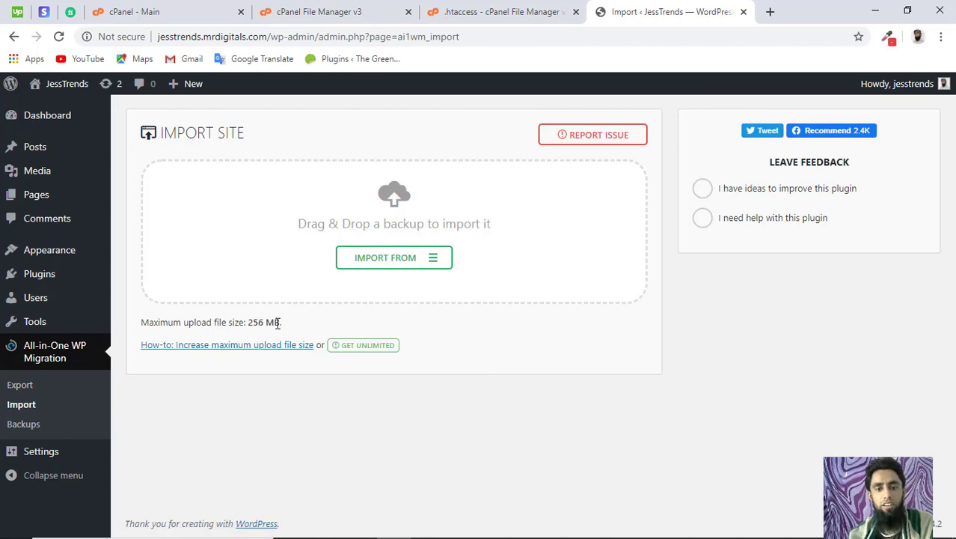
- Import the localhost-freelancing-ecommerce-store WPRESS backup from Downloads into the site
{"action": "left_click", "coordinate": [432, 262]}
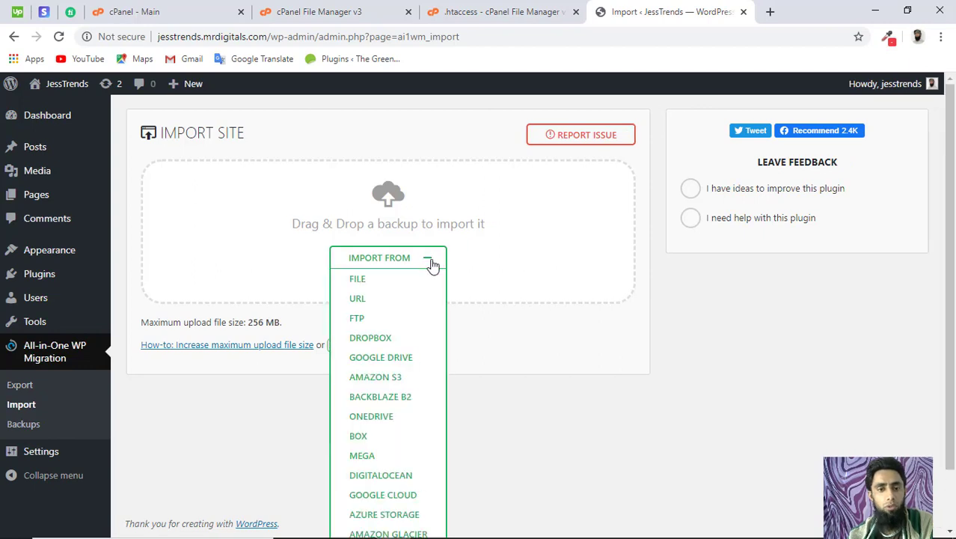
{"action": "left_click", "coordinate": [358, 278]}
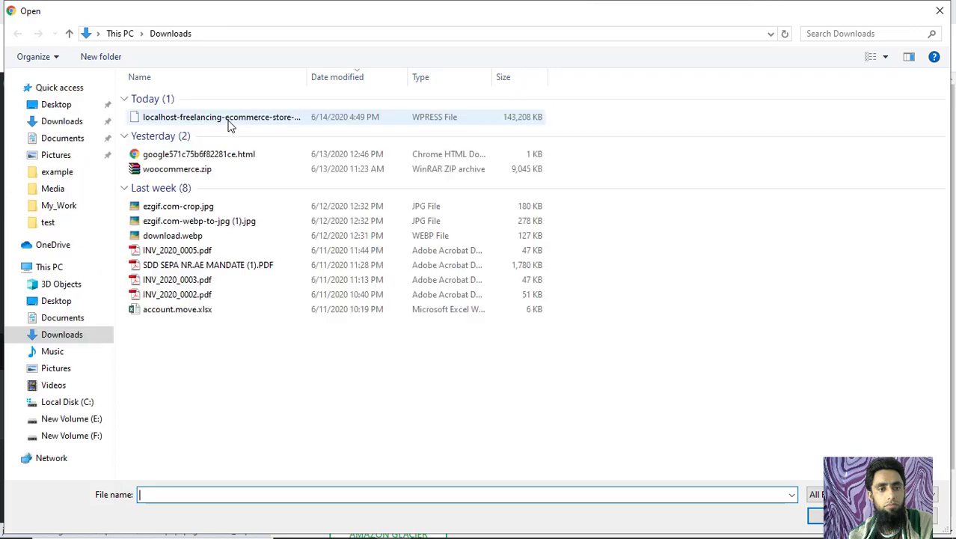
{"action": "double_click", "coordinate": [228, 124]}
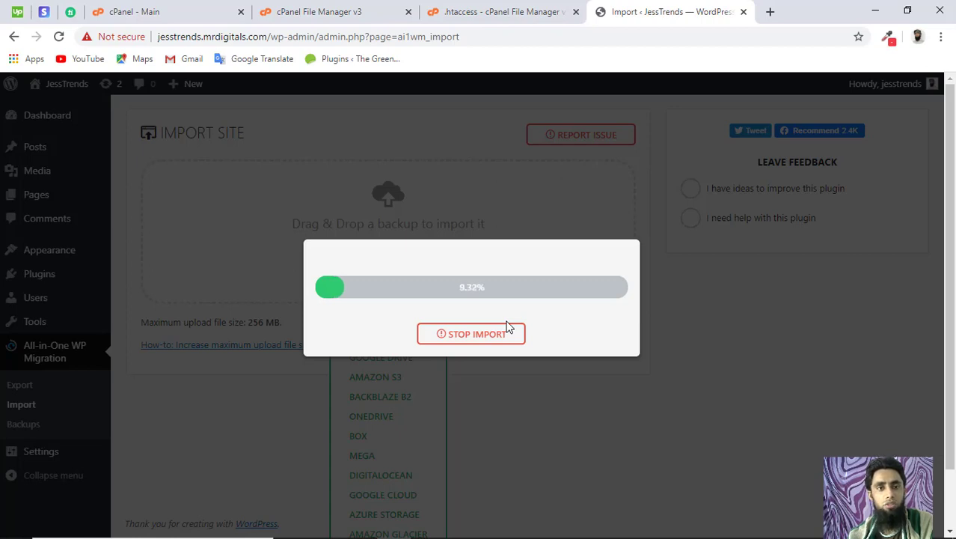
- Return to the cPanel File Manager and open wp-config.php from the public_html/jesstrends folder for editing
{"action": "left_click", "coordinate": [193, 13]}
{"action": "left_click", "coordinate": [332, 7]}
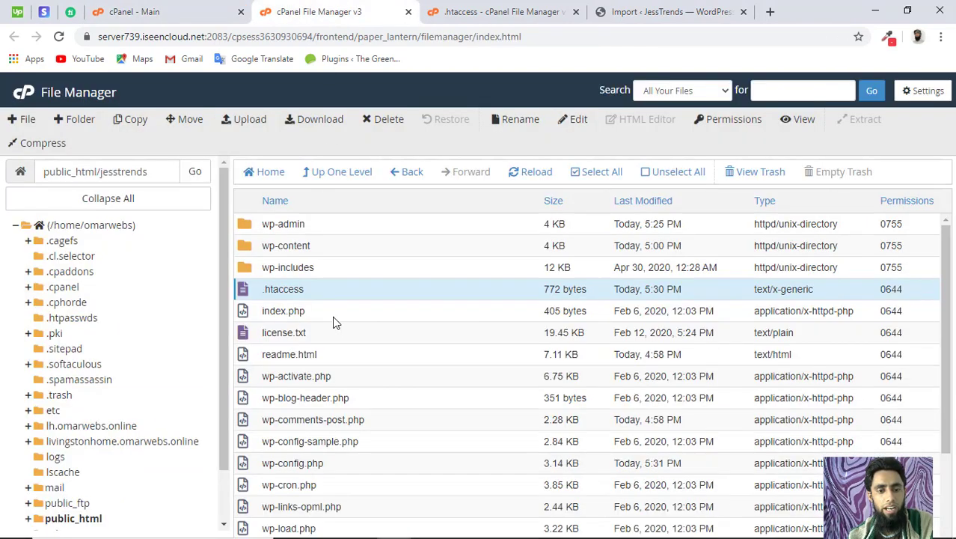
{"action": "scroll", "coordinate": [335, 322], "scroll_direction": "down", "scroll_amount": 3}
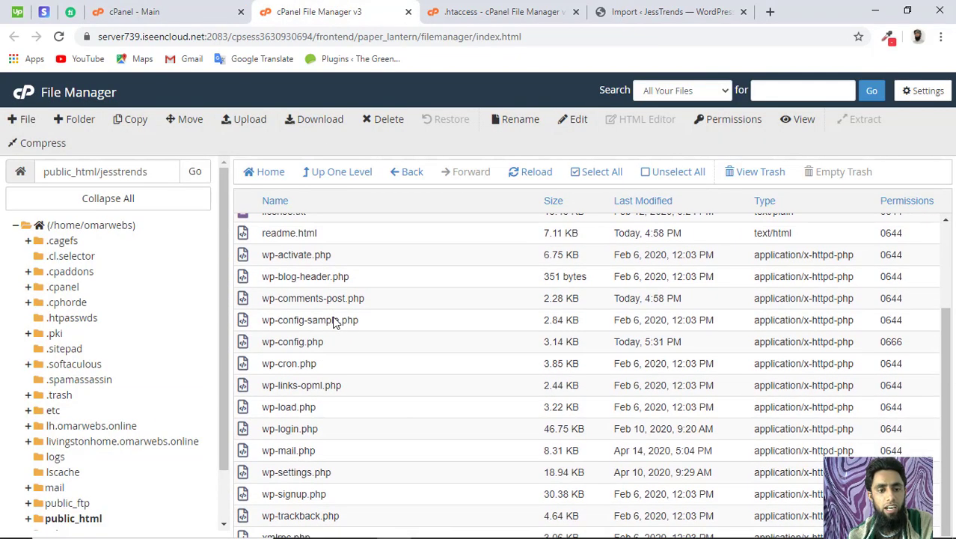
{"action": "left_click", "coordinate": [366, 348]}
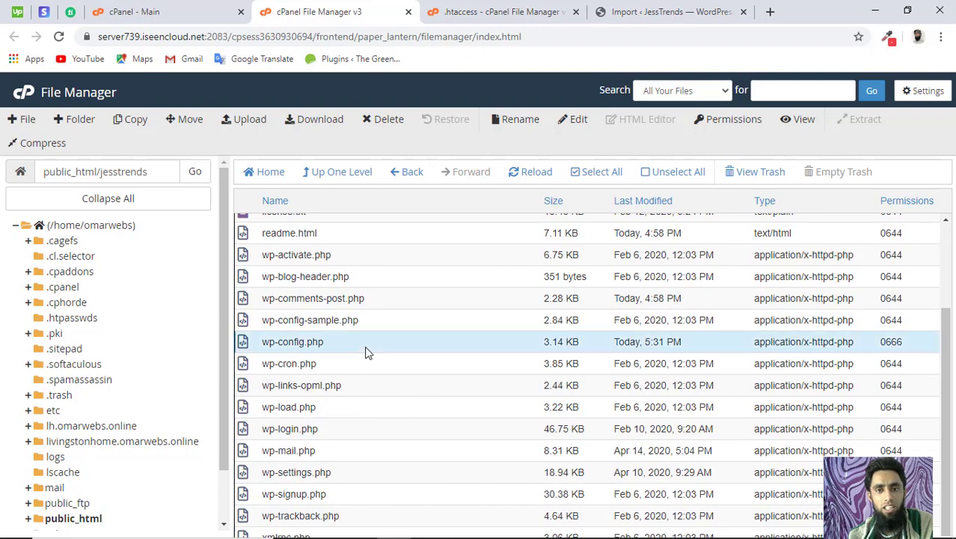
{"action": "left_click", "coordinate": [569, 120]}
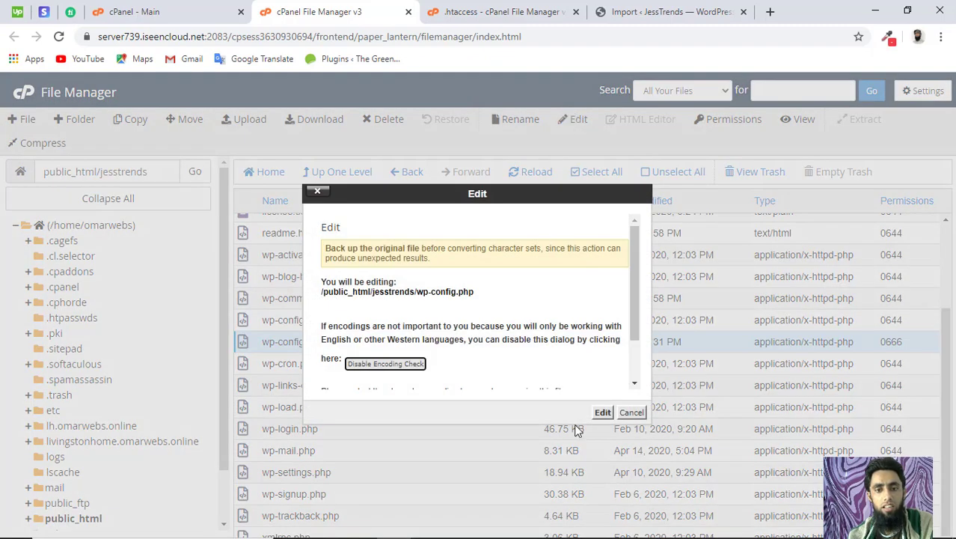
{"action": "left_click", "coordinate": [603, 412]}
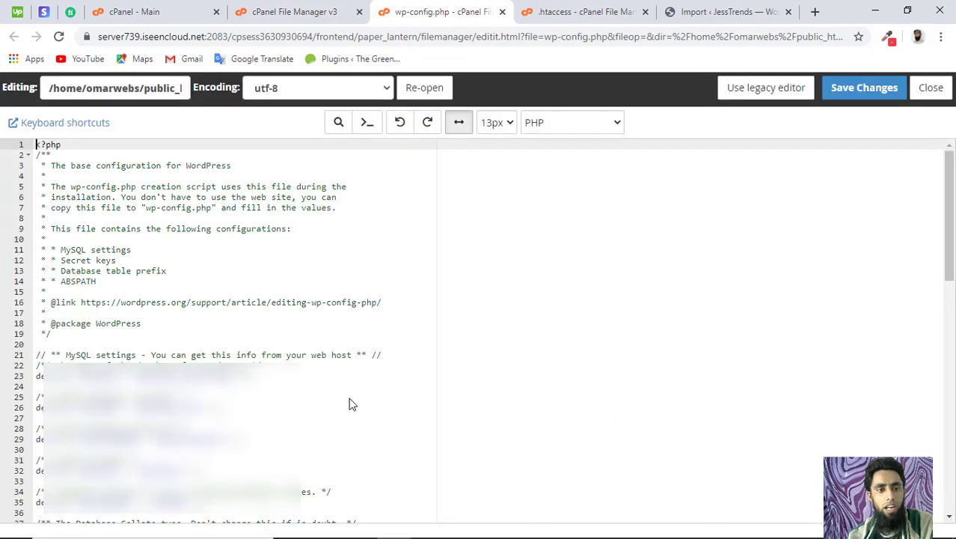
{"action": "key", "text": "alt+Tab"}
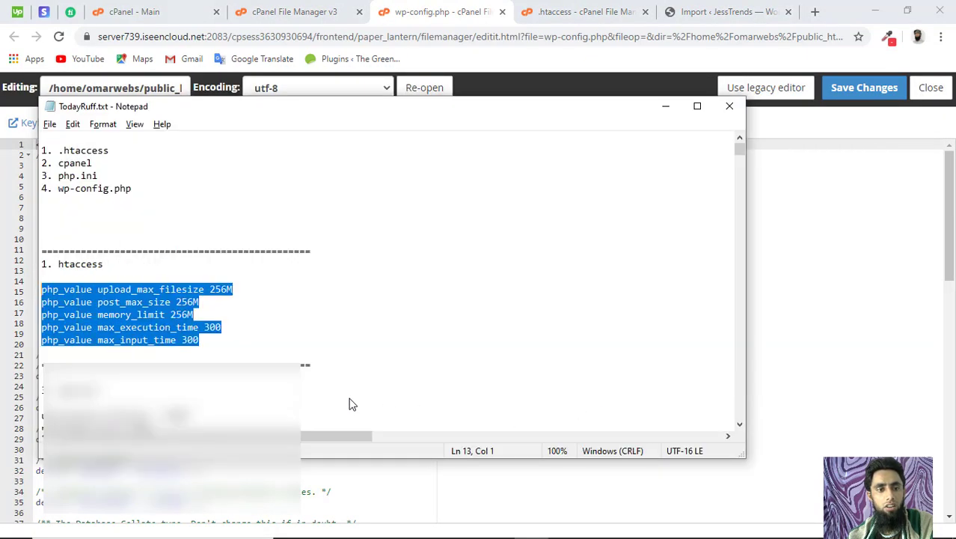
{"action": "left_click", "coordinate": [165, 380]}
{"action": "scroll", "coordinate": [86, 289], "scroll_direction": "down", "scroll_amount": 10}
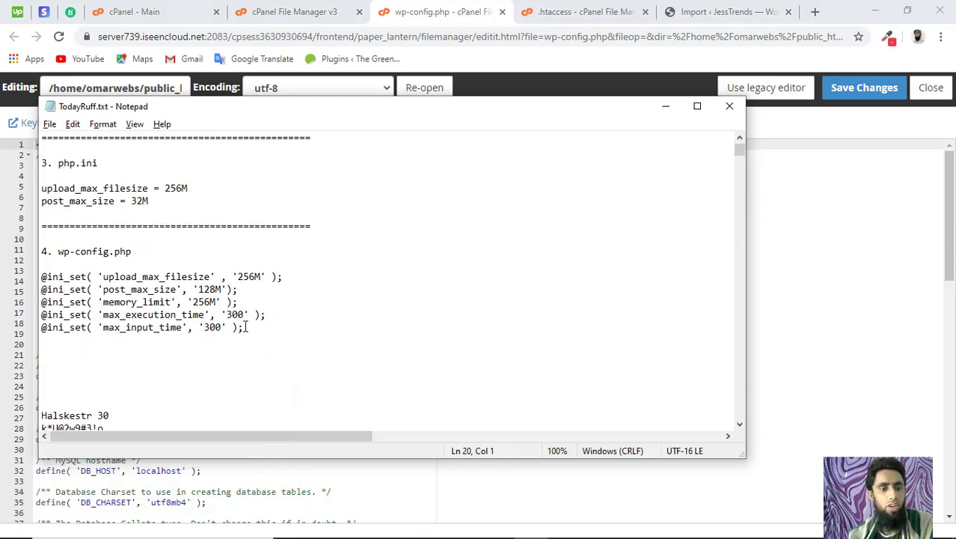
{"action": "left_click_drag", "start_coordinate": [246, 327], "coordinate": [39, 277]}
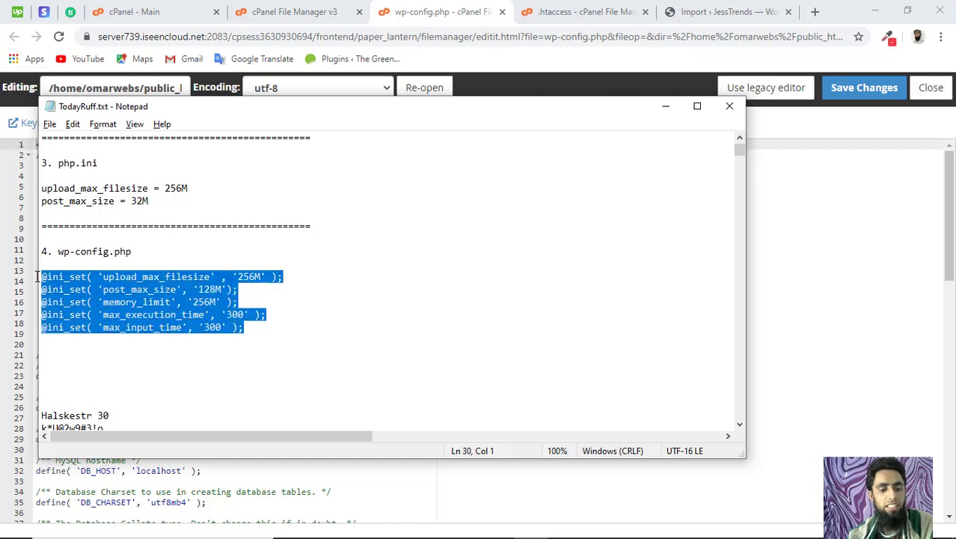
{"action": "key", "text": "alt+Tab"}
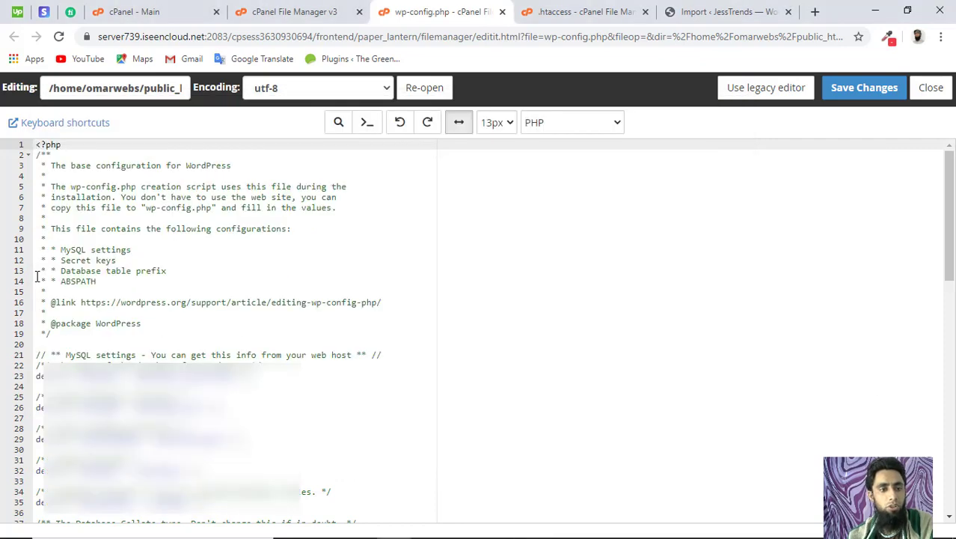
{"action": "left_click", "coordinate": [53, 343]}
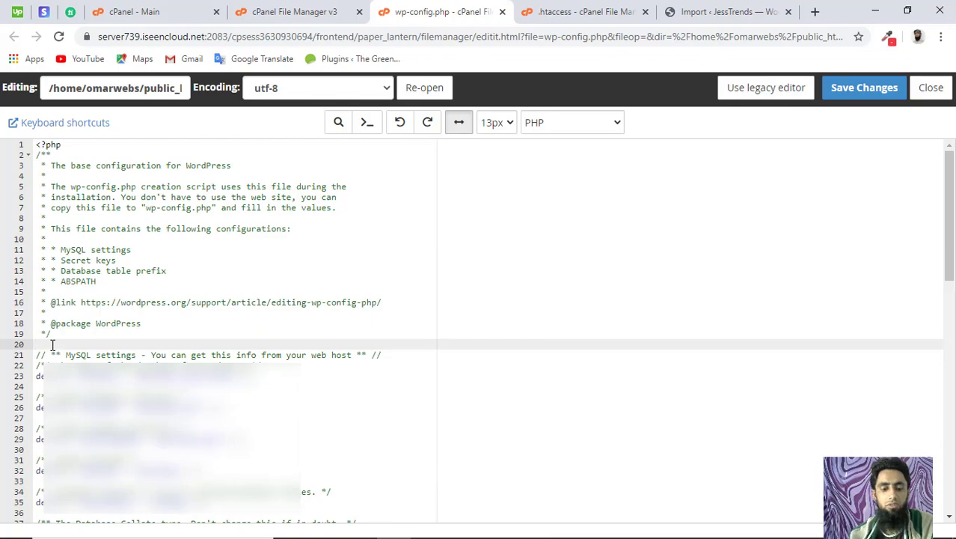
{"action": "key", "text": "ctrl+v"}
{"action": "key", "text": "Return"}
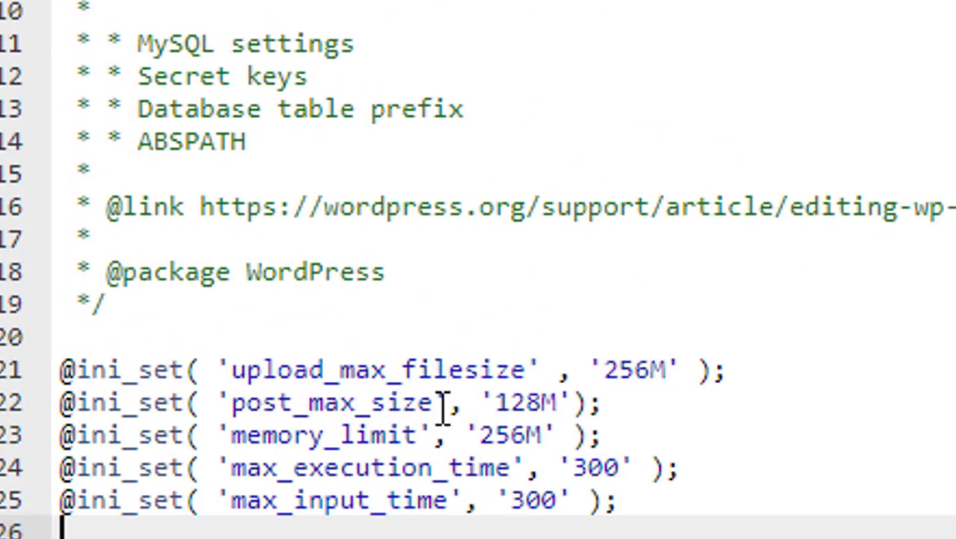
- Set the post_max_size value in the added wp-config.php lines to 256M
{"action": "left_click", "coordinate": [541, 402]}
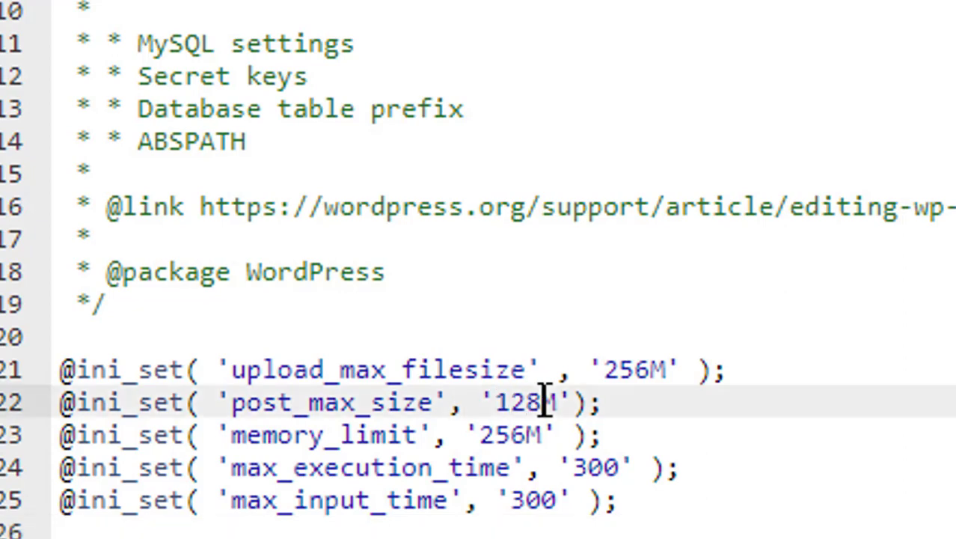
{"action": "key", "text": "BackSpace"}
{"action": "key", "text": "BackSpace"}
{"action": "key", "text": "BackSpace"}
{"action": "type", "text": "256"}
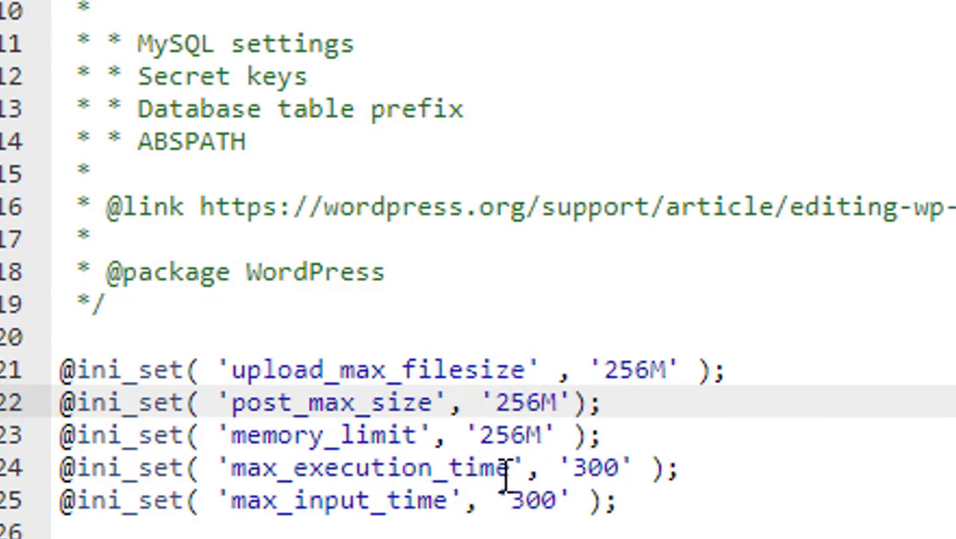
{"action": "left_click", "coordinate": [670, 498]}
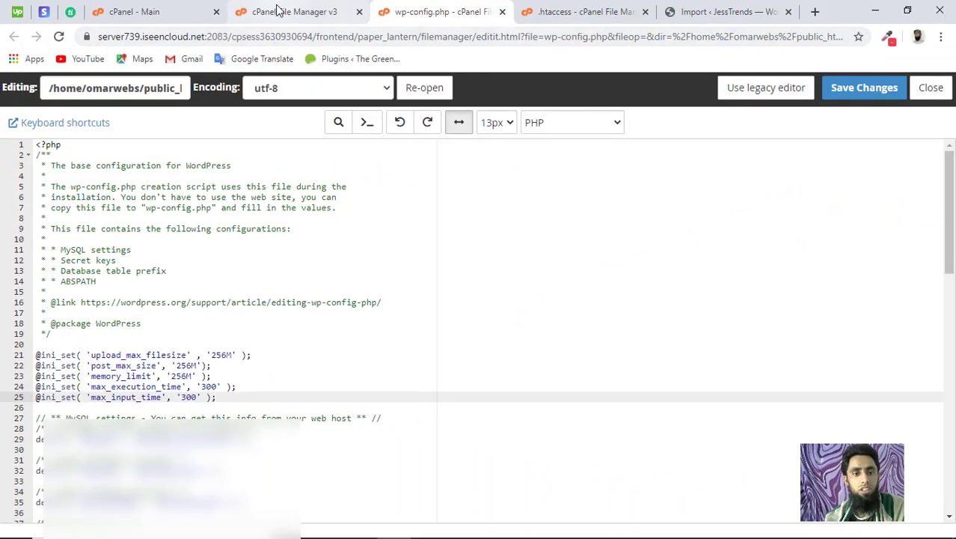
- Create a new file named php.ini inside the wp-admin folder of the jesstrends site
{"action": "left_click", "coordinate": [277, 9]}
{"action": "scroll", "coordinate": [374, 400], "scroll_direction": "up", "scroll_amount": 3}
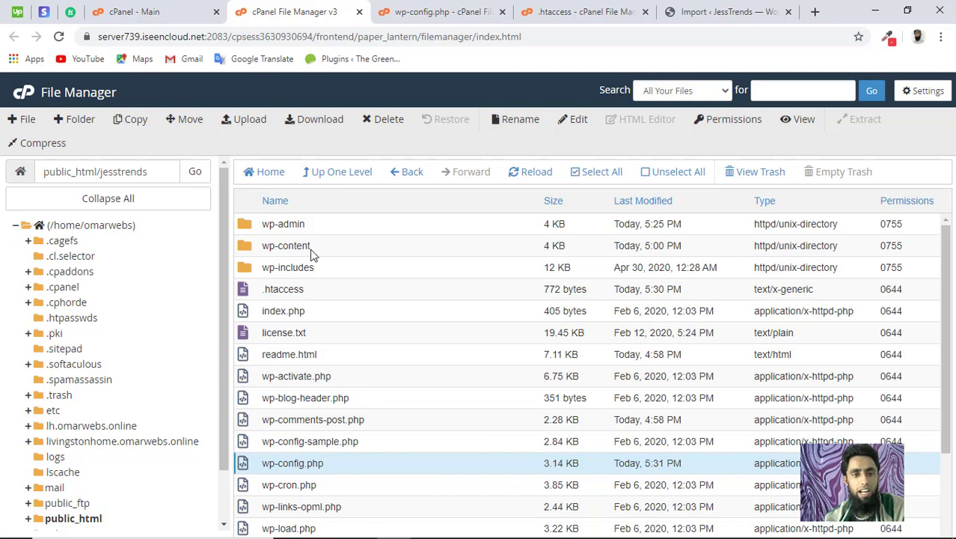
{"action": "double_click", "coordinate": [322, 232]}
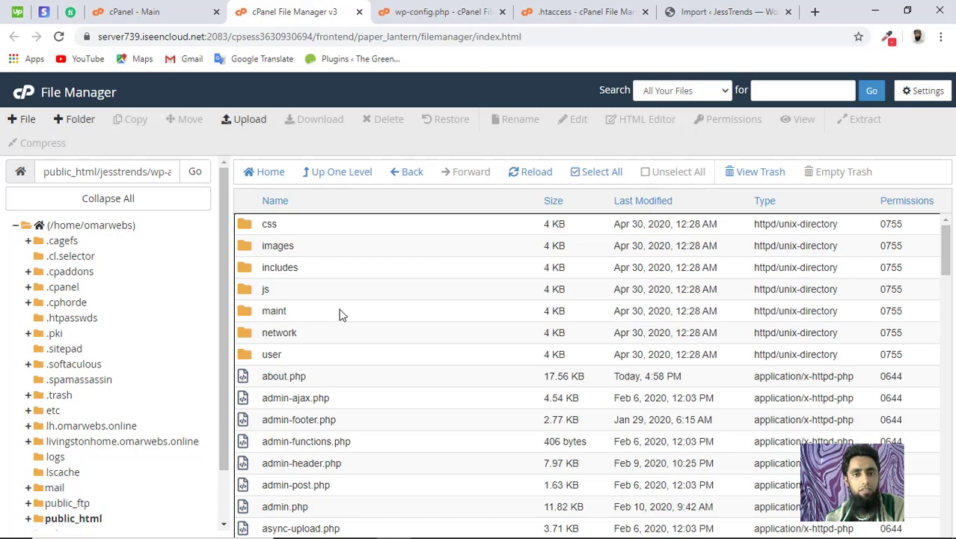
{"action": "left_click", "coordinate": [22, 119]}
{"action": "type", "text": "php"}
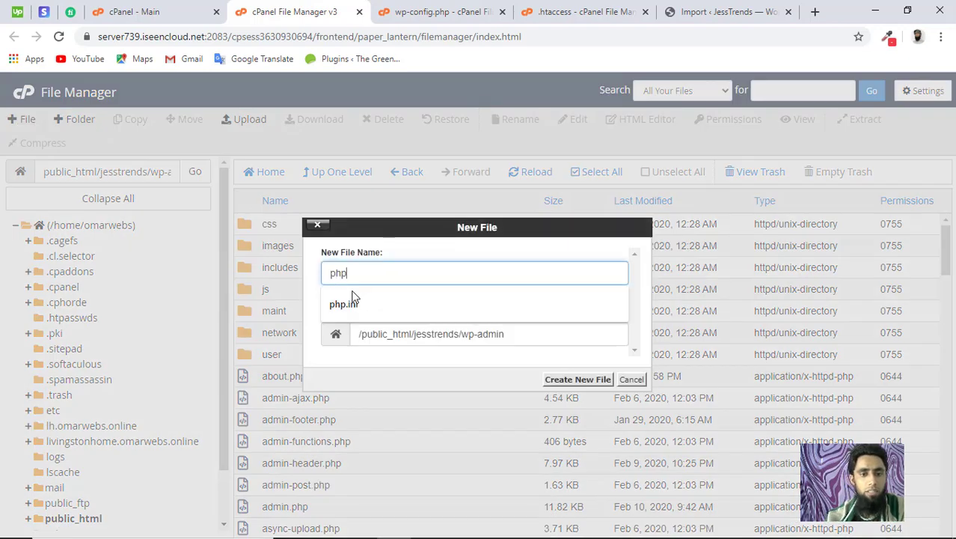
{"action": "type", "text": ".ini"}
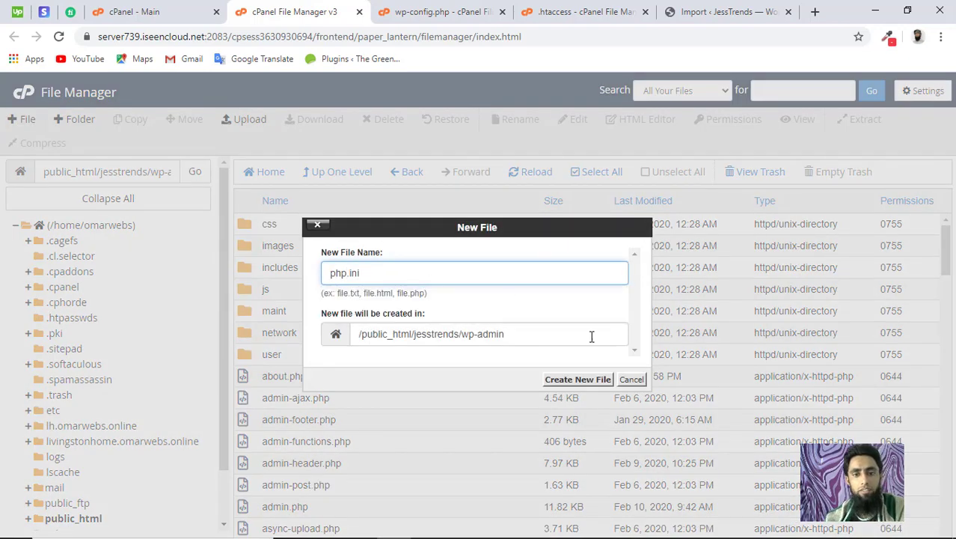
{"action": "left_click", "coordinate": [582, 379]}
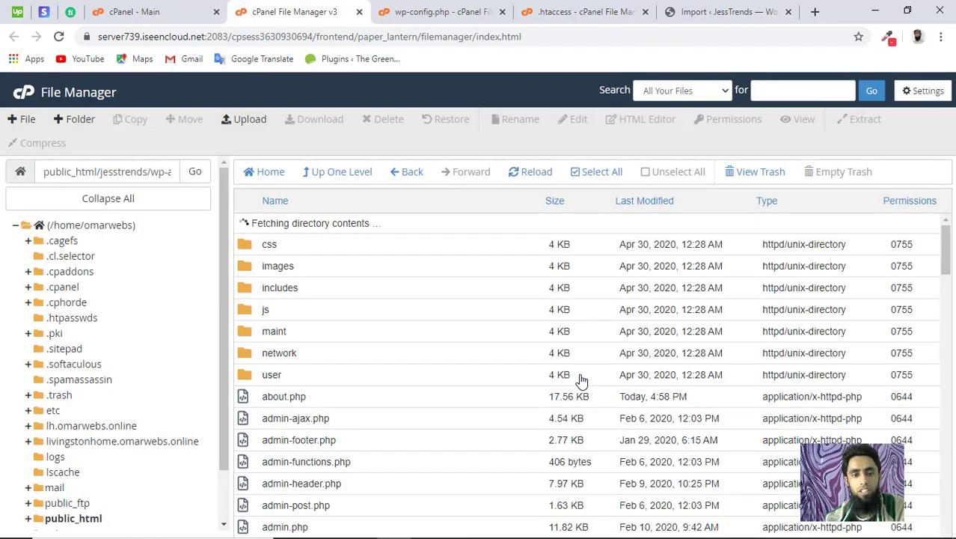
- Locate the new php.ini file in the wp-admin folder and open it for editing
{"action": "scroll", "coordinate": [388, 417], "scroll_direction": "down", "scroll_amount": 6}
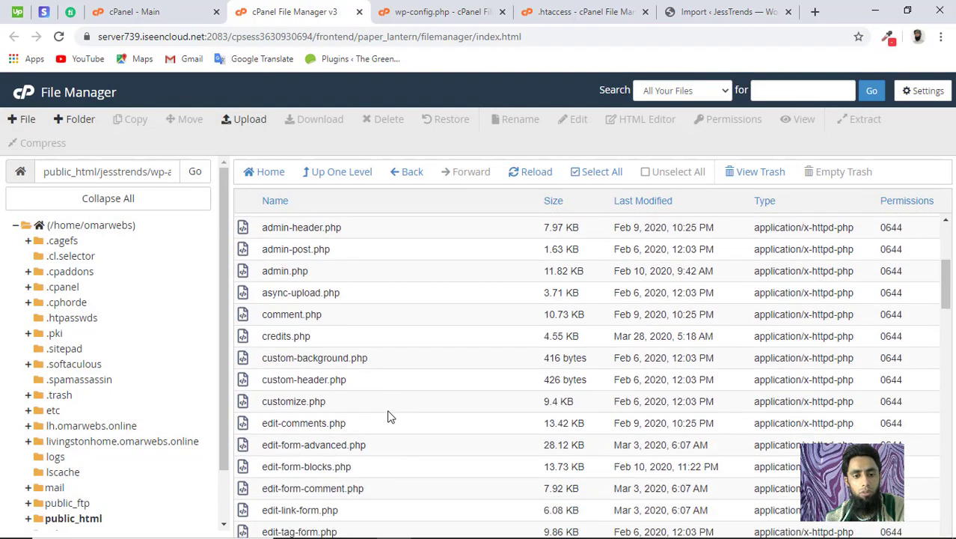
{"action": "scroll", "coordinate": [388, 417], "scroll_direction": "down", "scroll_amount": 4}
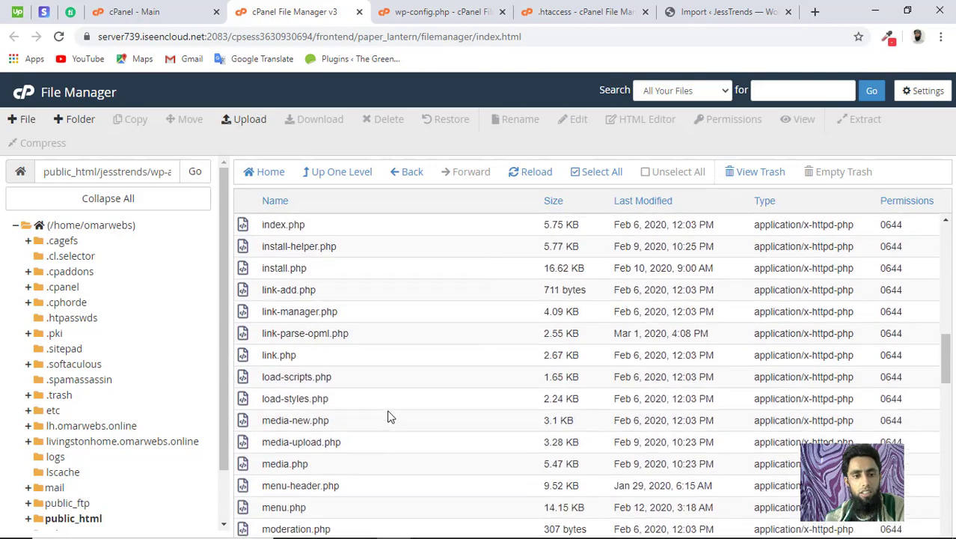
{"action": "scroll", "coordinate": [388, 417], "scroll_direction": "up", "scroll_amount": 3}
{"action": "scroll", "coordinate": [388, 416], "scroll_direction": "down", "scroll_amount": 7}
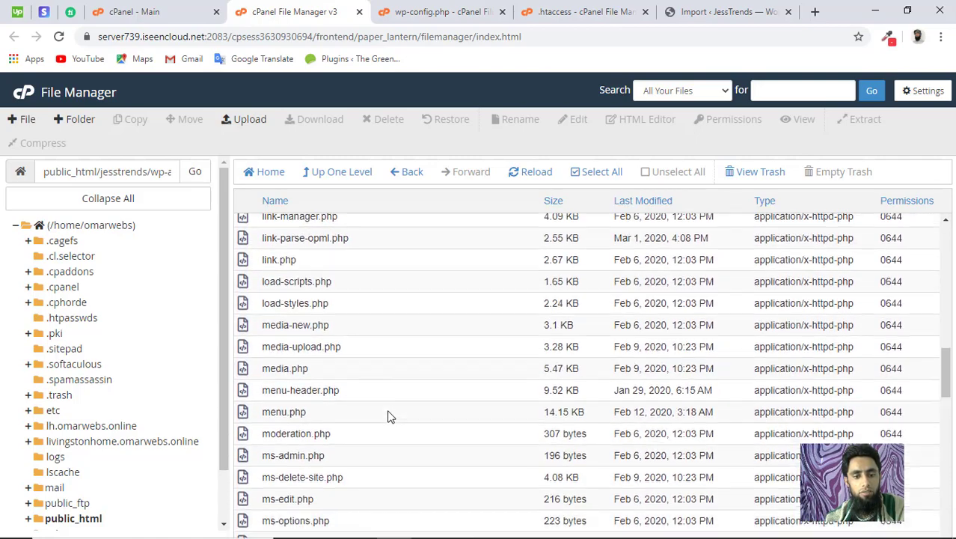
{"action": "scroll", "coordinate": [388, 417], "scroll_direction": "down", "scroll_amount": 3}
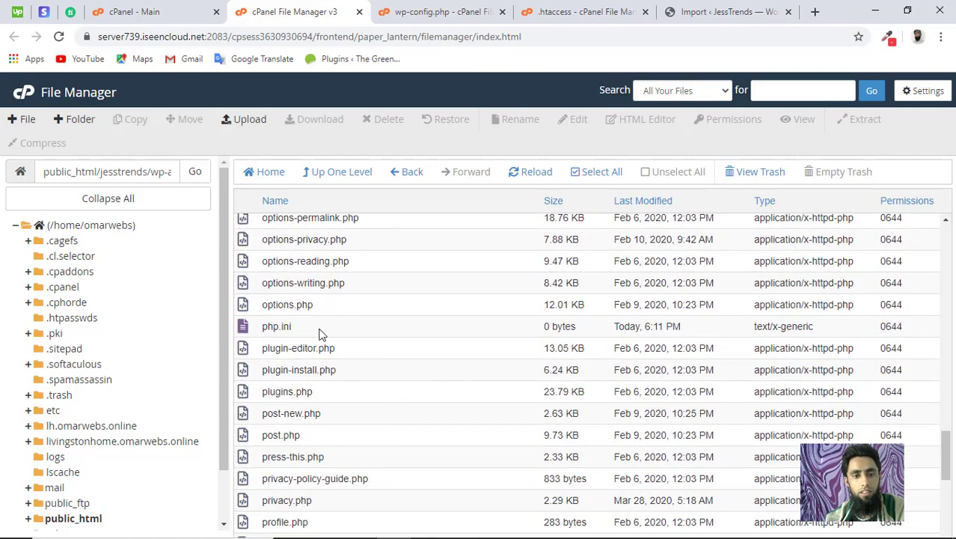
{"action": "left_click", "coordinate": [318, 328]}
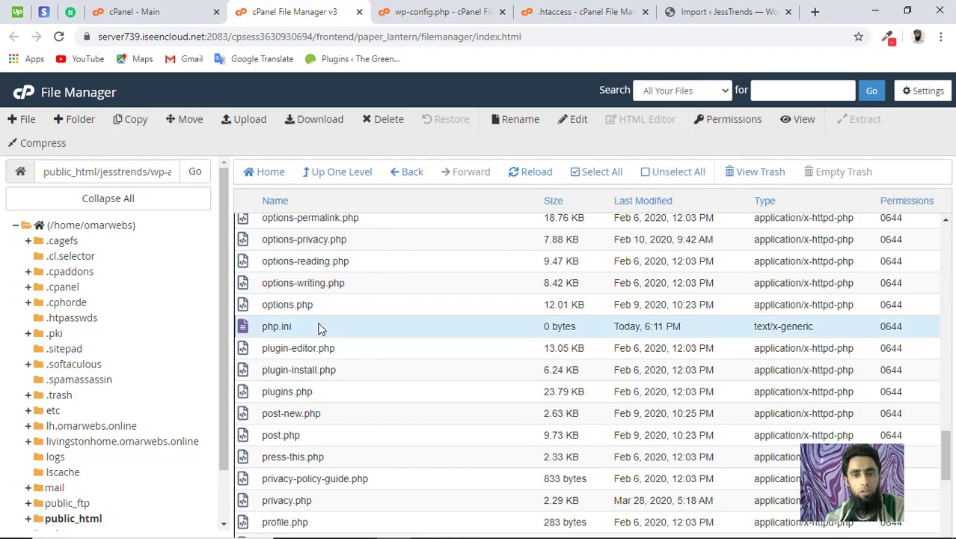
{"action": "left_click", "coordinate": [570, 124]}
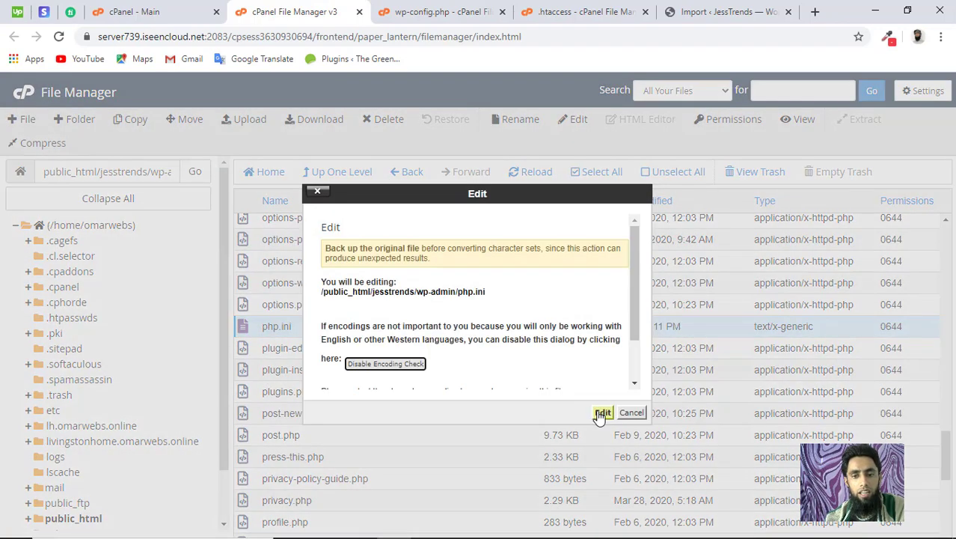
{"action": "left_click", "coordinate": [602, 413]}
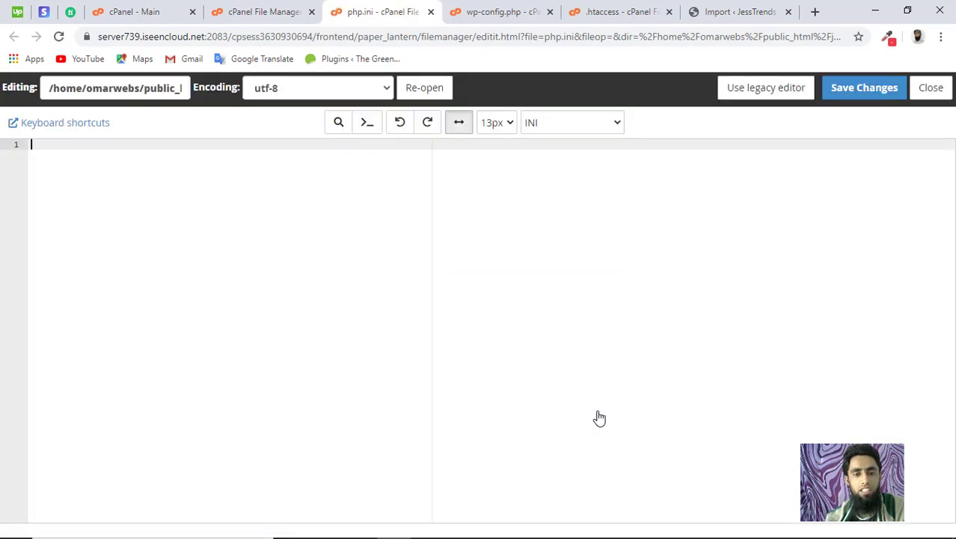
- Copy the two php.ini lines from TodayRuff.txt into the empty file, with upload_max_filesize = 256M and post_max_size changed to 256M
{"action": "key", "text": "alt+Tab"}
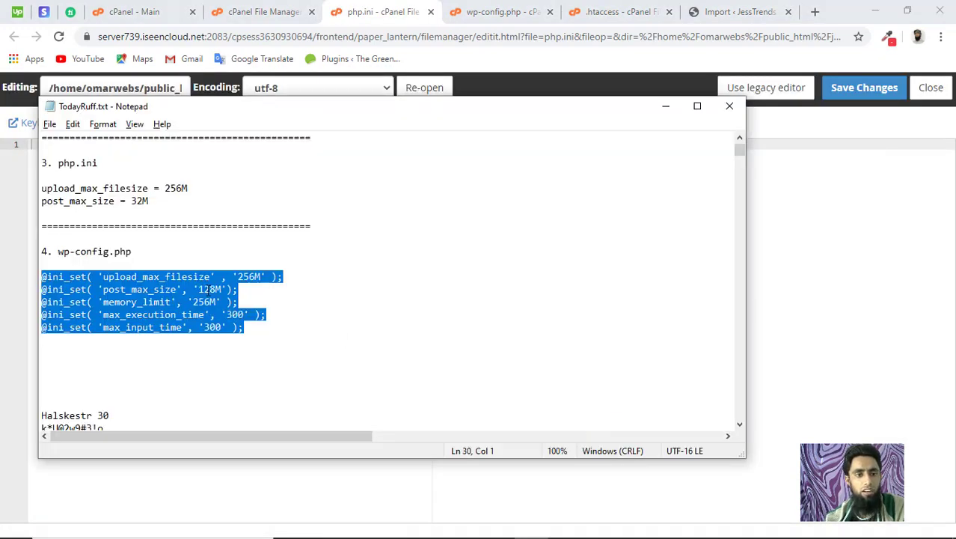
{"action": "left_click_drag", "start_coordinate": [160, 200], "coordinate": [41, 191]}
{"action": "key", "text": "ctrl+c"}
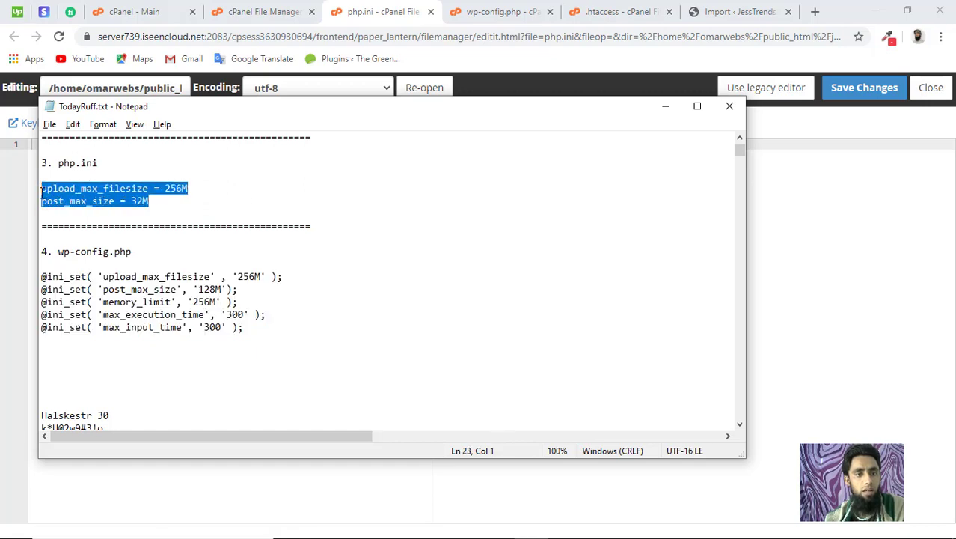
{"action": "key", "text": "alt+Tab"}
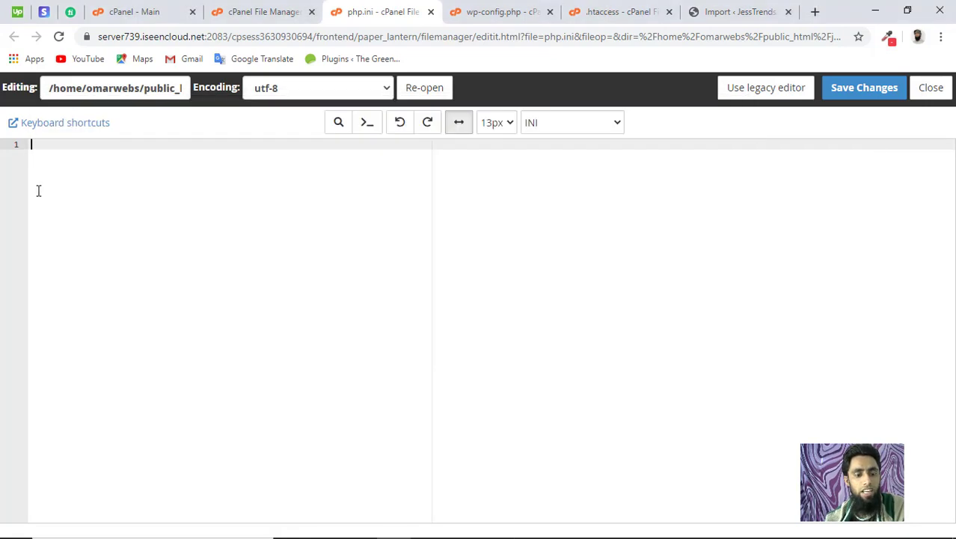
{"action": "key", "text": "ctrl+v"}
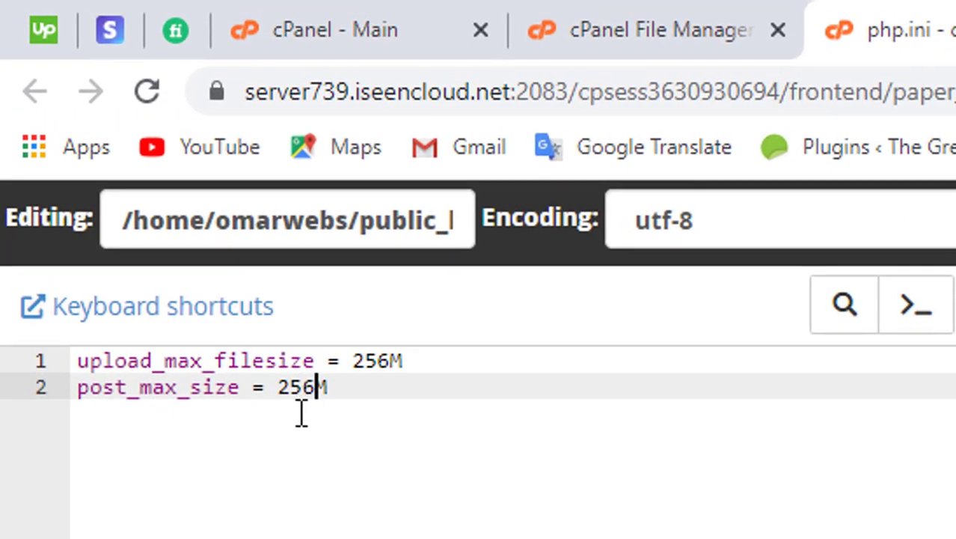
{"action": "key", "text": "Left"}
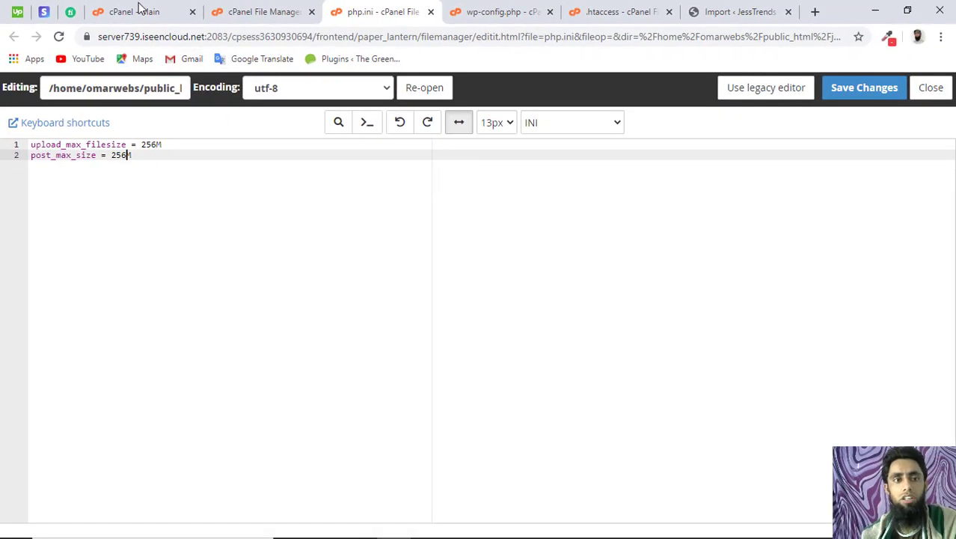
- Return to the cPanel main page and search it for "php version" to locate the PHP version selector
{"action": "left_click", "coordinate": [137, 9]}
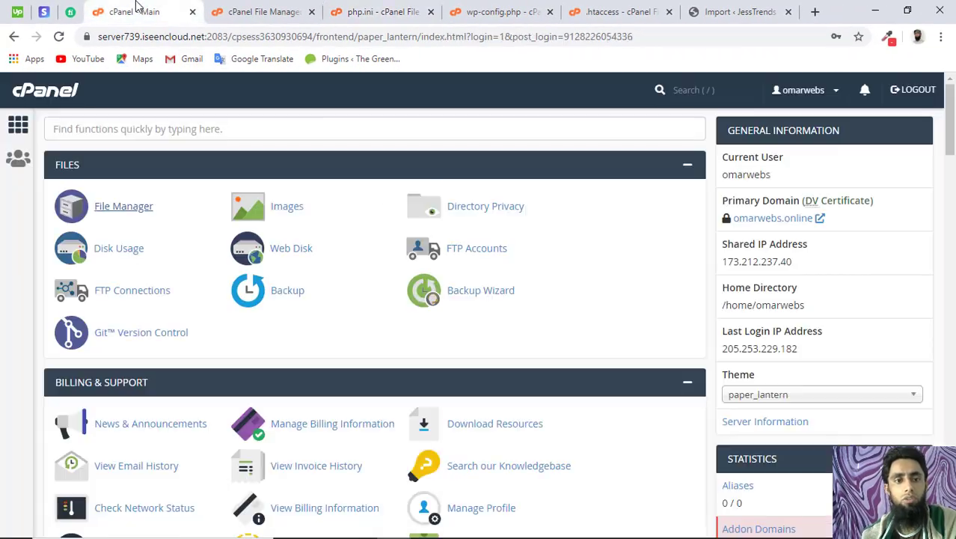
{"action": "key", "text": "ctrl+f"}
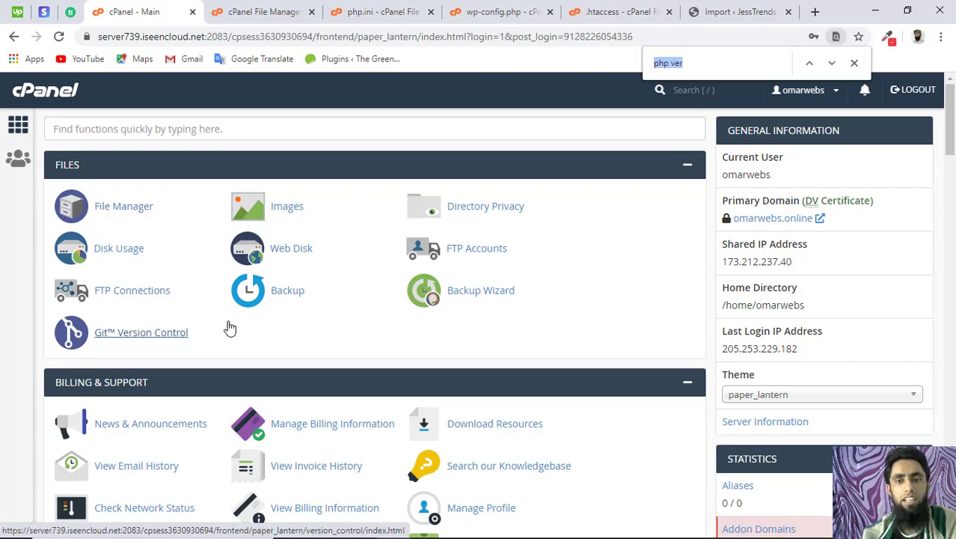
{"action": "type", "text": "p"}
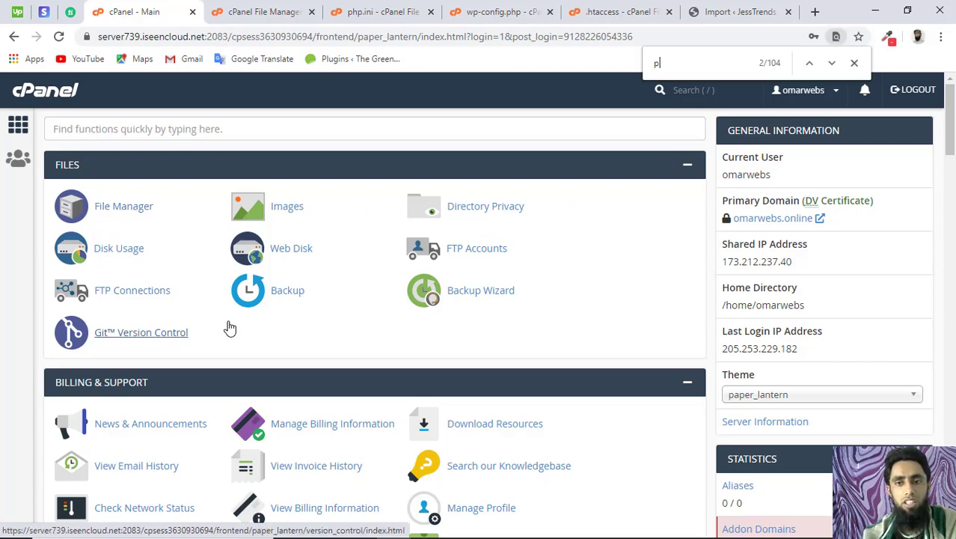
{"action": "type", "text": "hp version"}
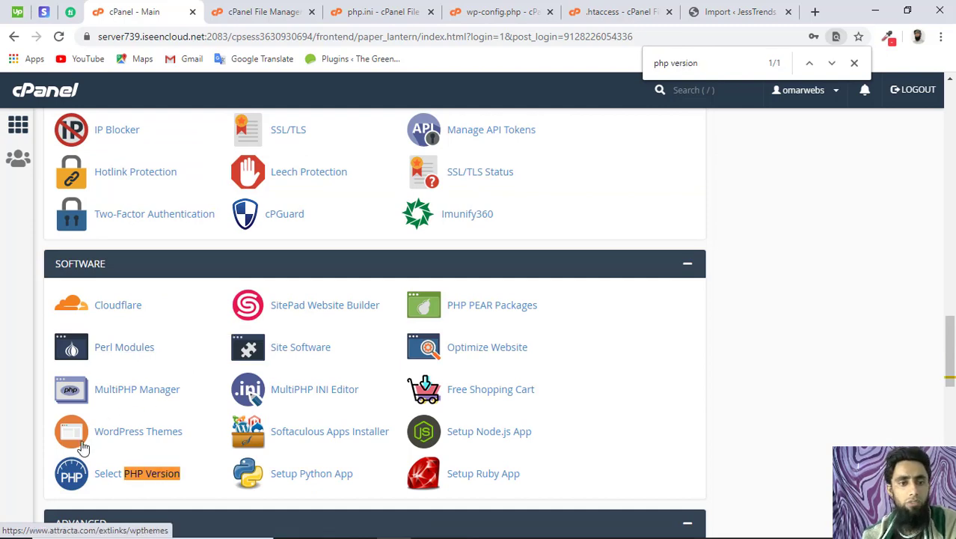
- Open the Select PHP Version tool from the Software section and show its PHP options
{"action": "scroll", "coordinate": [120, 454], "scroll_direction": "down", "scroll_amount": 1}
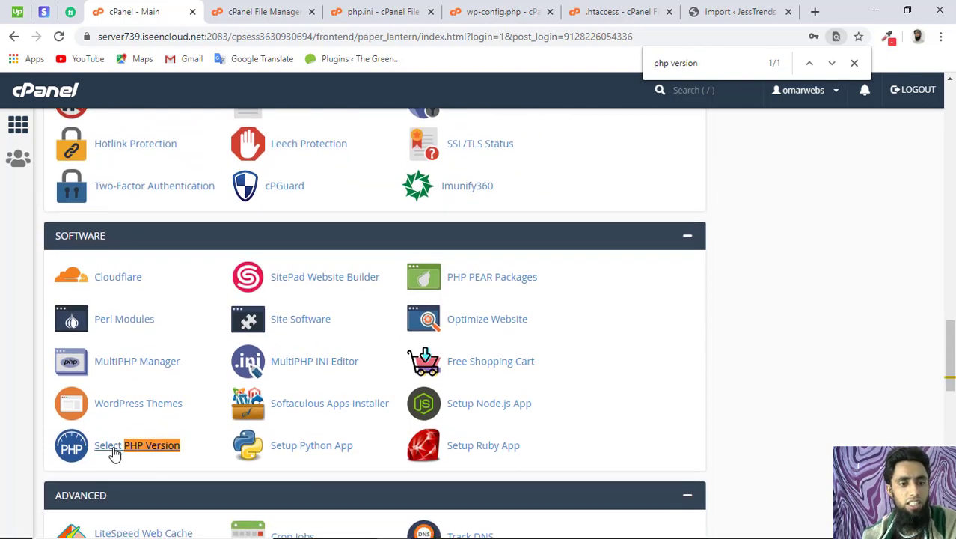
{"action": "key", "text": "Escape"}
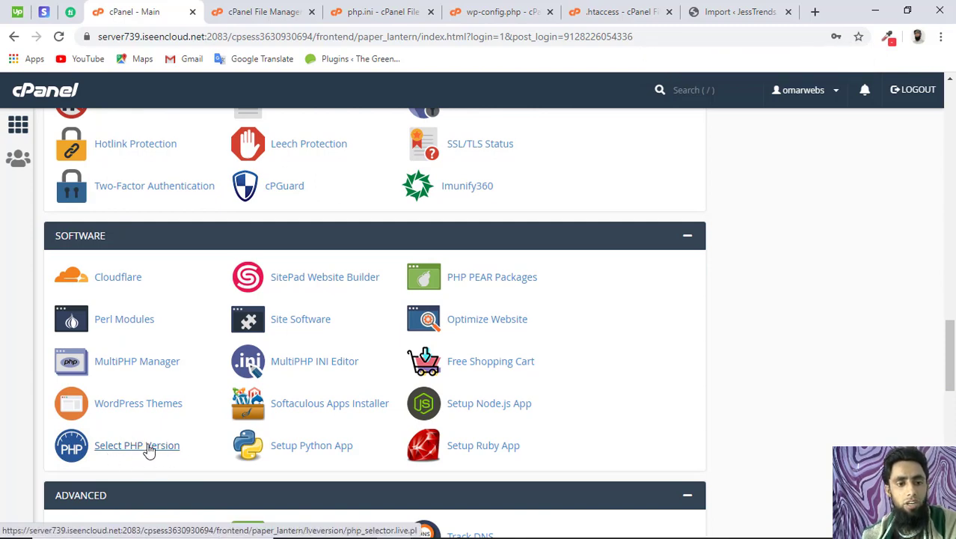
{"action": "left_click", "coordinate": [150, 449]}
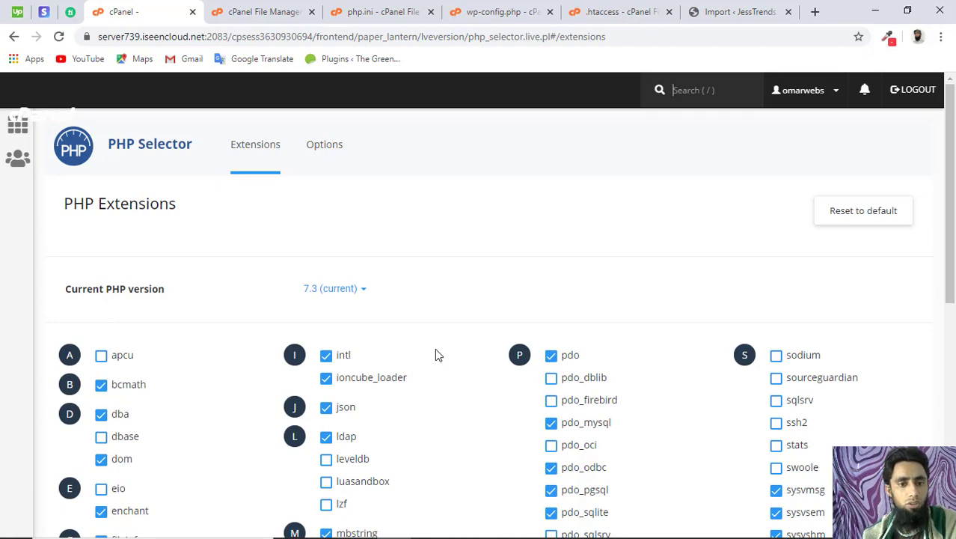
{"action": "scroll", "coordinate": [438, 354], "scroll_direction": "down", "scroll_amount": 5}
{"action": "scroll", "coordinate": [434, 354], "scroll_direction": "up", "scroll_amount": 5}
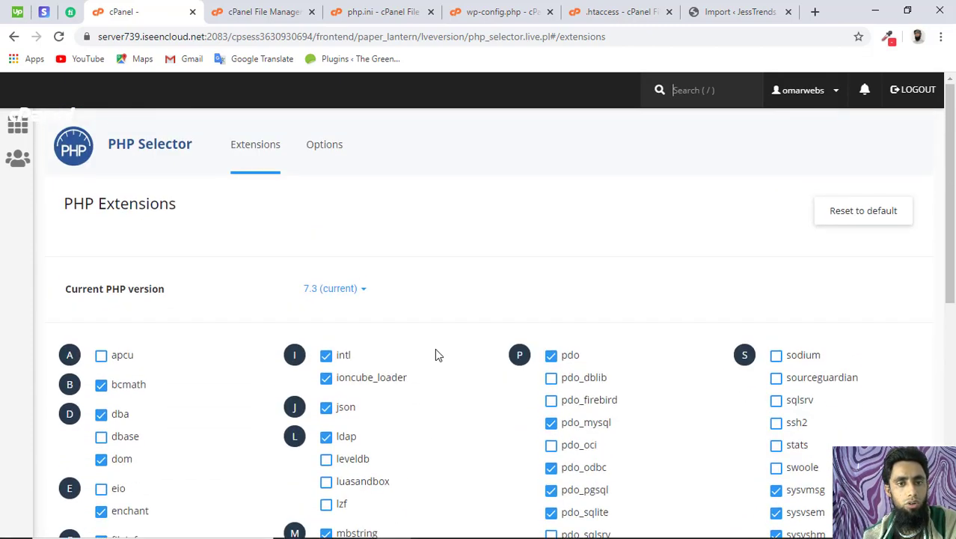
{"action": "left_click", "coordinate": [324, 145]}
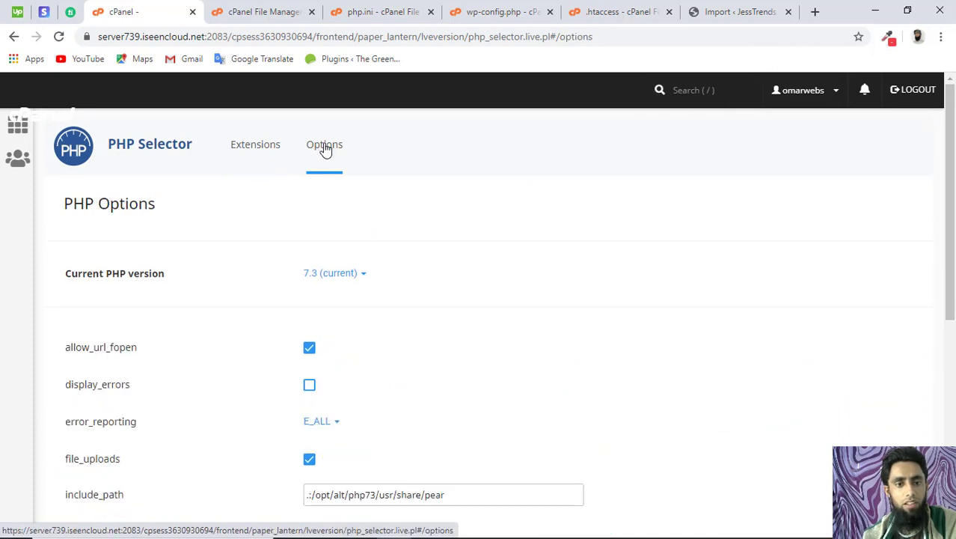
- Locate the upload_max_filesize setting among the PHP options and set post_max_size to 128M
{"action": "scroll", "coordinate": [333, 248], "scroll_direction": "down", "scroll_amount": 3}
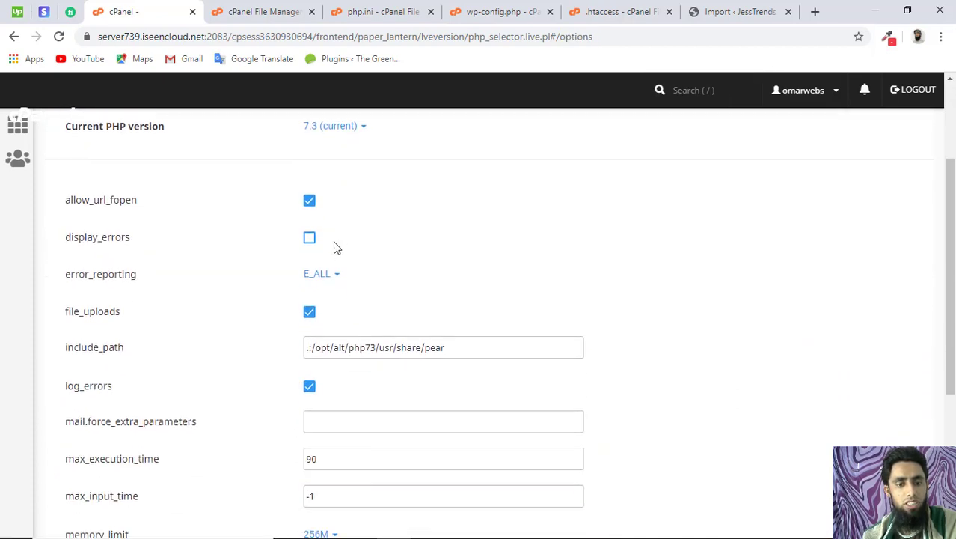
{"action": "scroll", "coordinate": [334, 248], "scroll_direction": "down", "scroll_amount": 2}
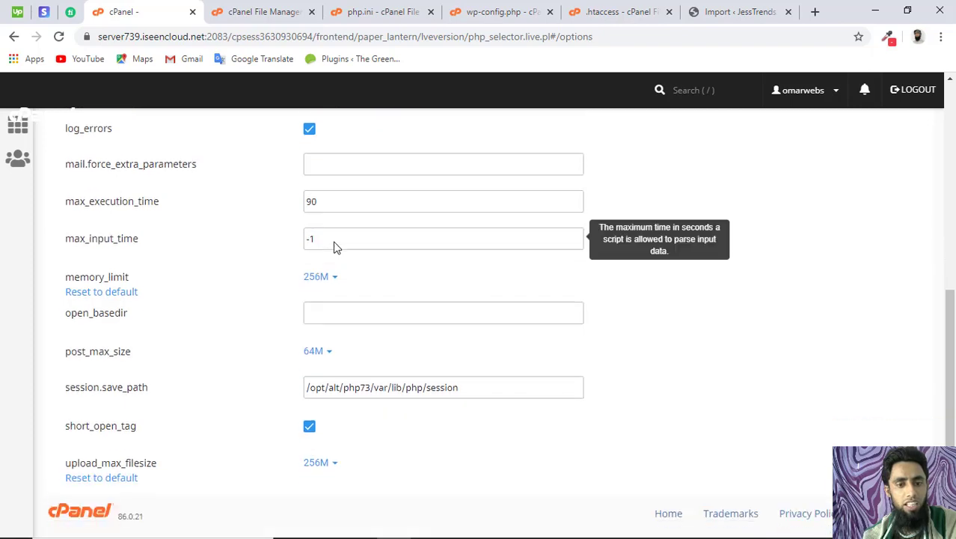
{"action": "double_click", "coordinate": [101, 461]}
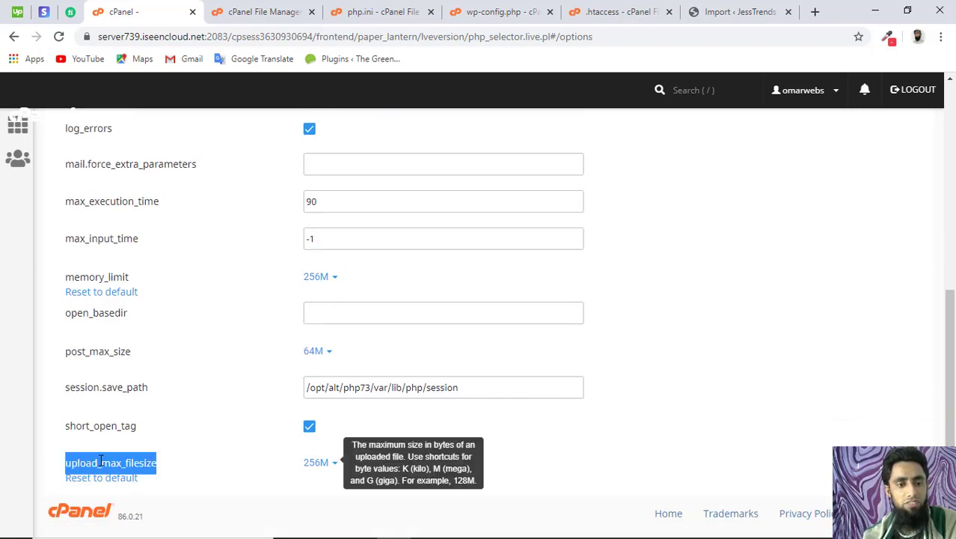
{"action": "left_click", "coordinate": [324, 485]}
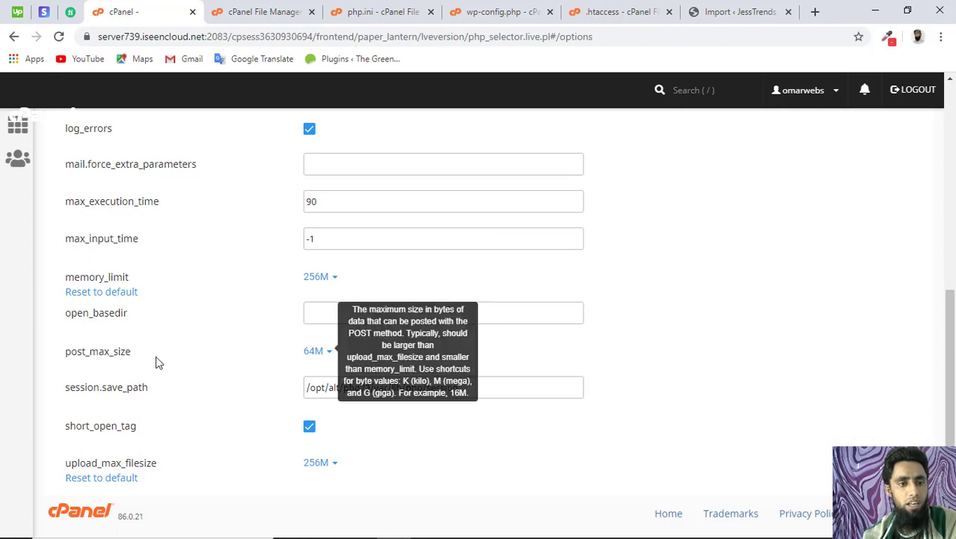
{"action": "mouse_move", "coordinate": [331, 359]}
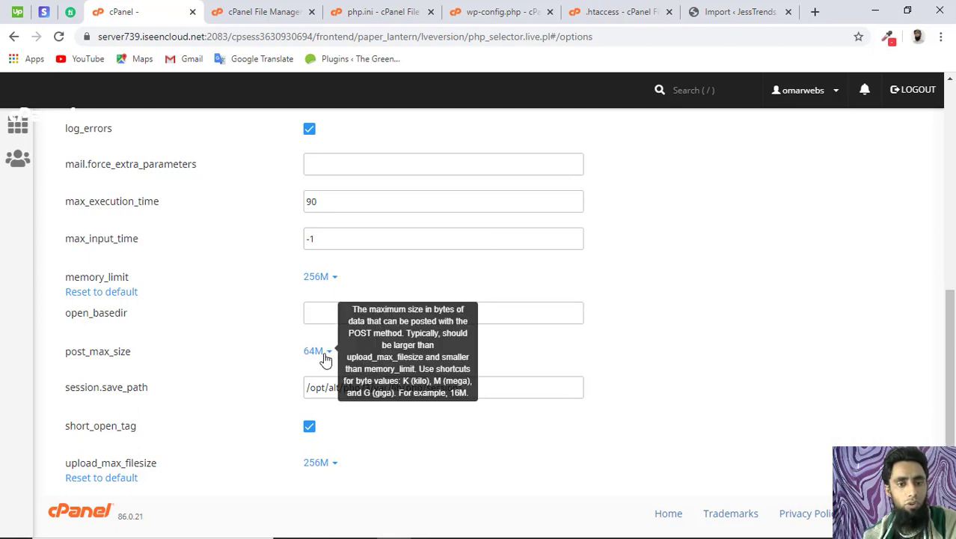
{"action": "left_click", "coordinate": [329, 352]}
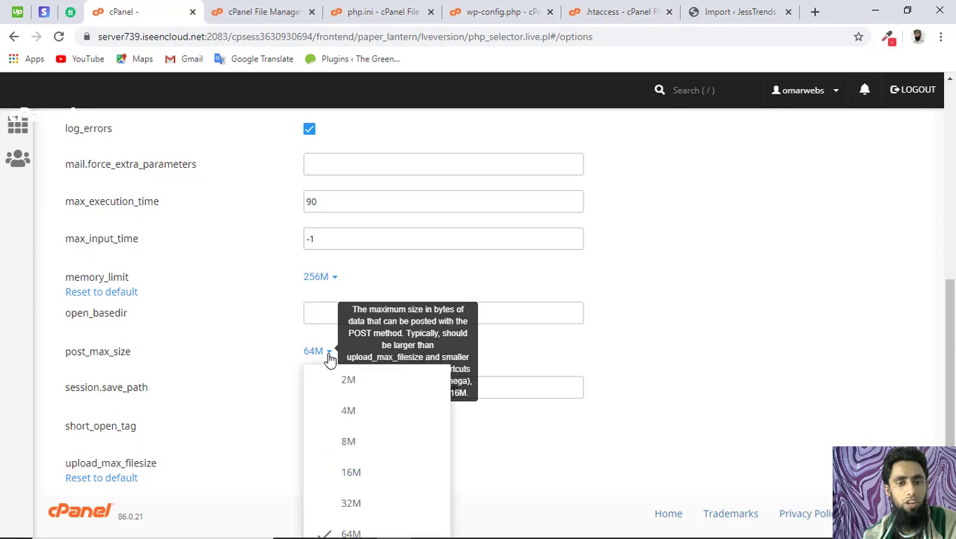
{"action": "scroll", "coordinate": [346, 437], "scroll_direction": "down", "scroll_amount": 1}
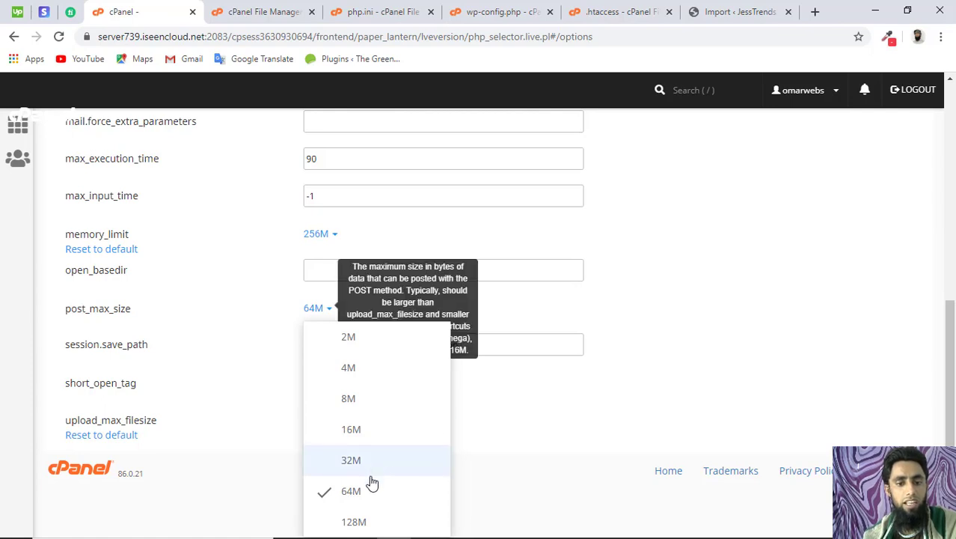
{"action": "left_click", "coordinate": [350, 522]}
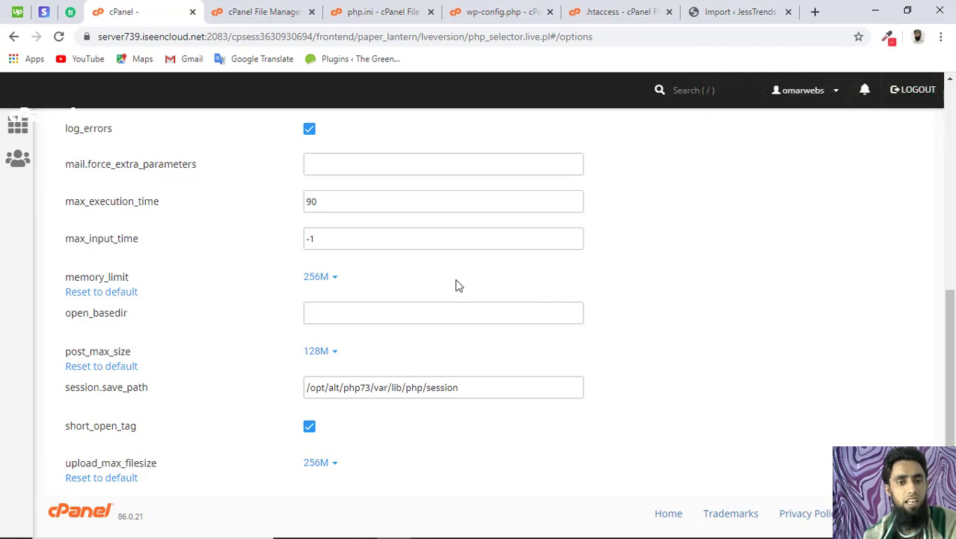
- Review the upload_max_filesize, post_max_size, memory_limit, max_input_time and max_execution_time settings in the PHP options
{"action": "mouse_move", "coordinate": [389, 308]}
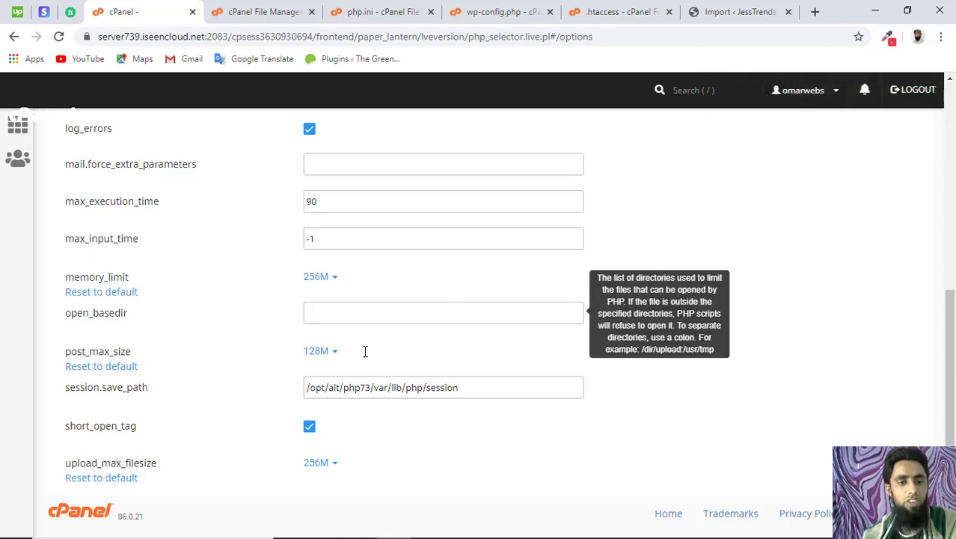
{"action": "mouse_move", "coordinate": [194, 470]}
{"action": "double_click", "coordinate": [125, 464]}
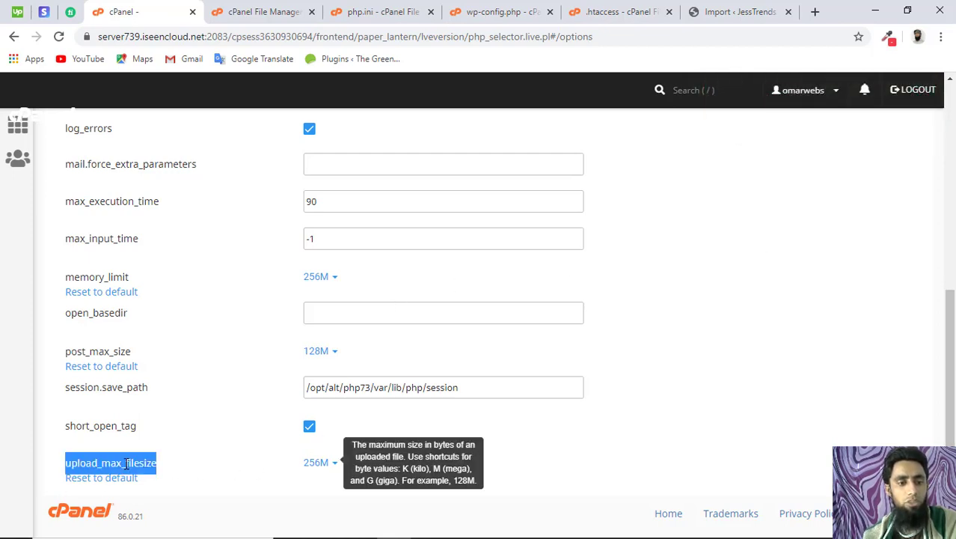
{"action": "double_click", "coordinate": [118, 348]}
{"action": "mouse_move", "coordinate": [112, 308]}
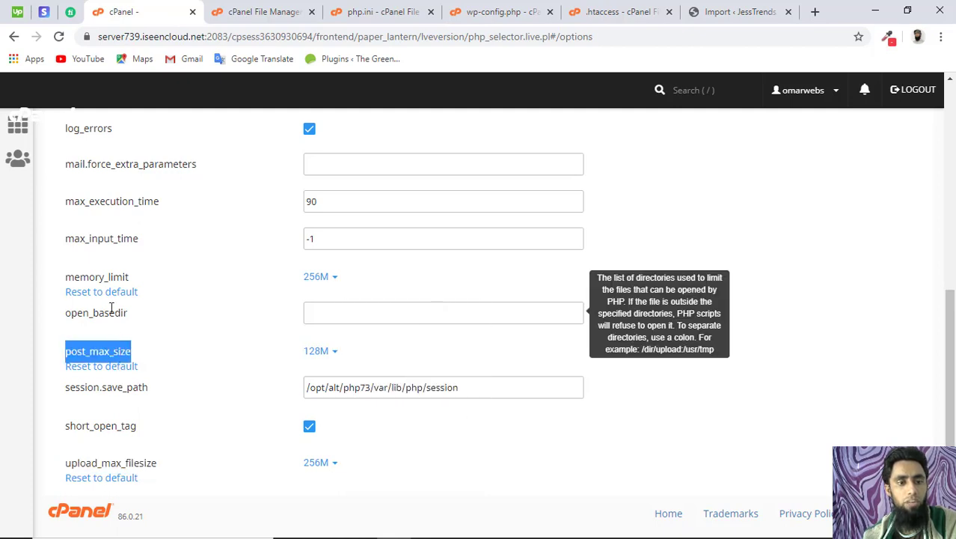
{"action": "double_click", "coordinate": [116, 277]}
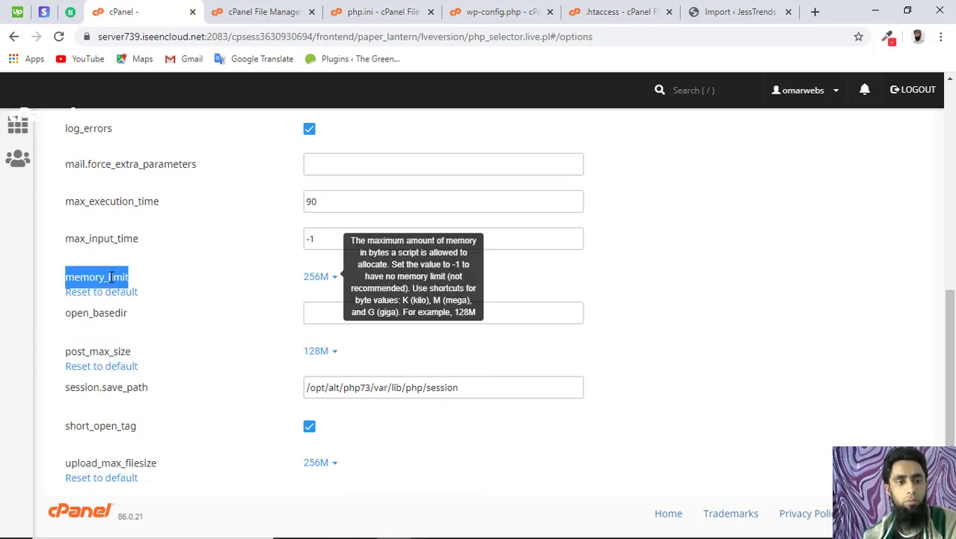
{"action": "double_click", "coordinate": [113, 238]}
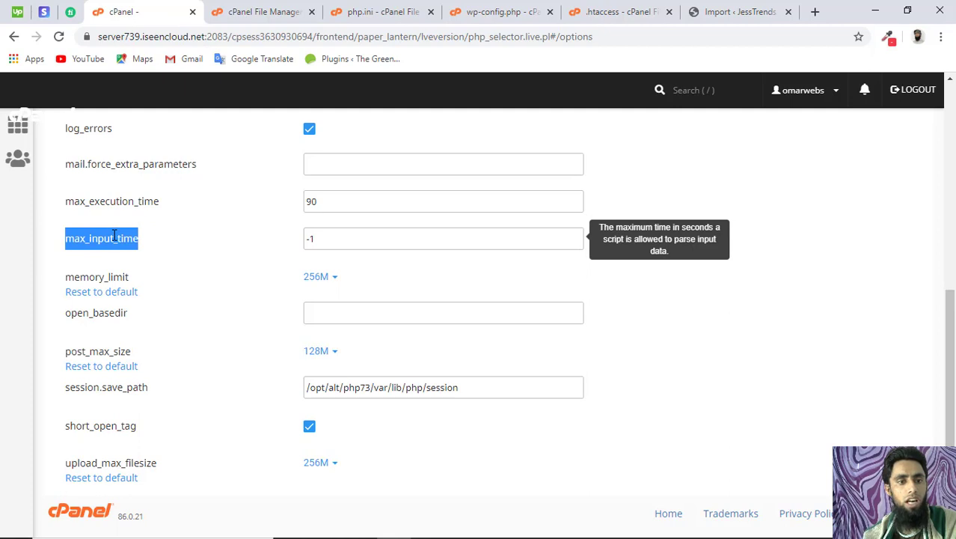
{"action": "double_click", "coordinate": [132, 200]}
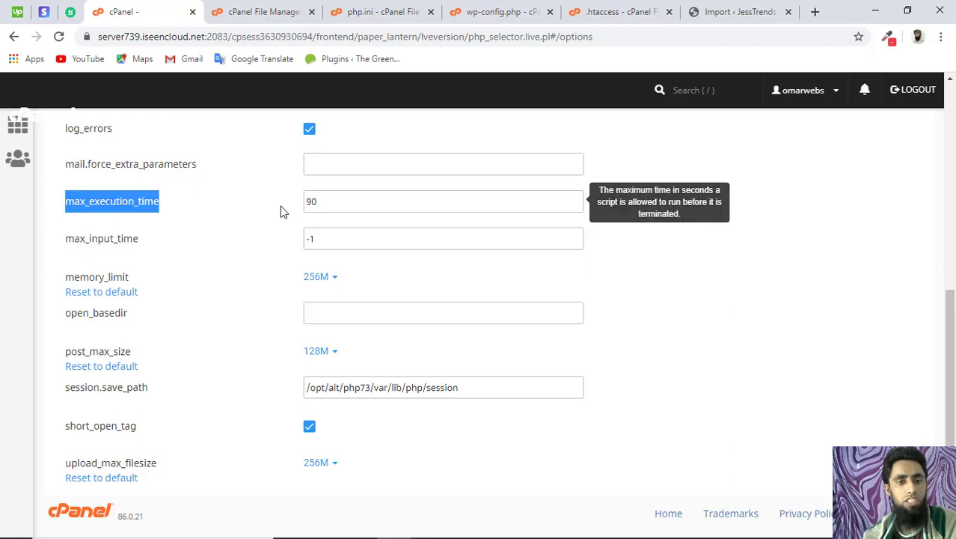
- Return to the JessTrends WordPress import page and check the progress of the backup import
{"action": "scroll", "coordinate": [223, 226], "scroll_direction": "up", "scroll_amount": 3}
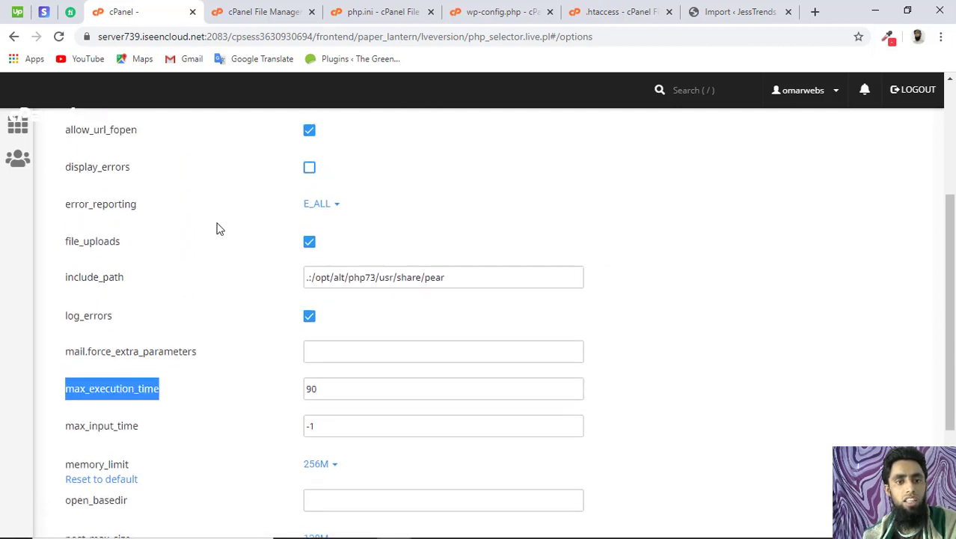
{"action": "scroll", "coordinate": [220, 228], "scroll_direction": "up", "scroll_amount": 2}
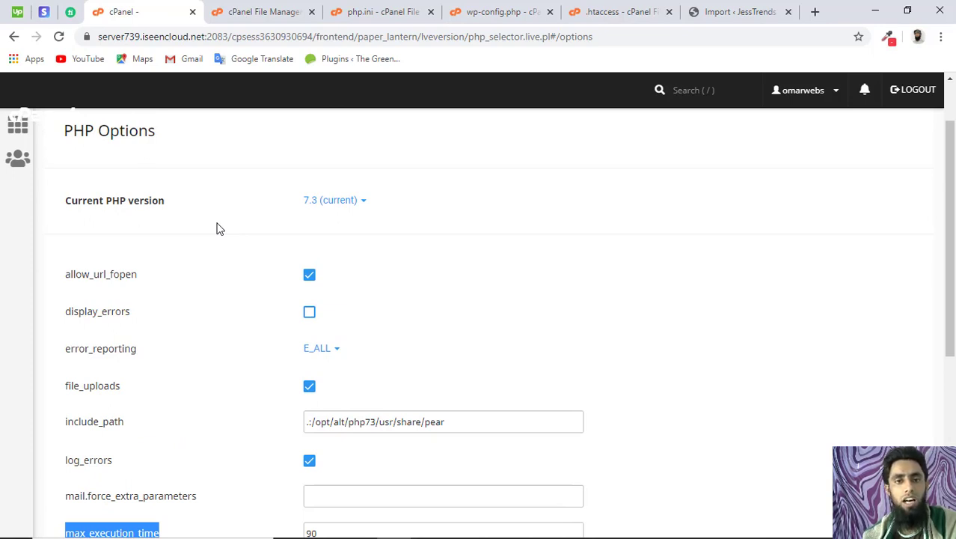
{"action": "left_click", "coordinate": [714, 7]}
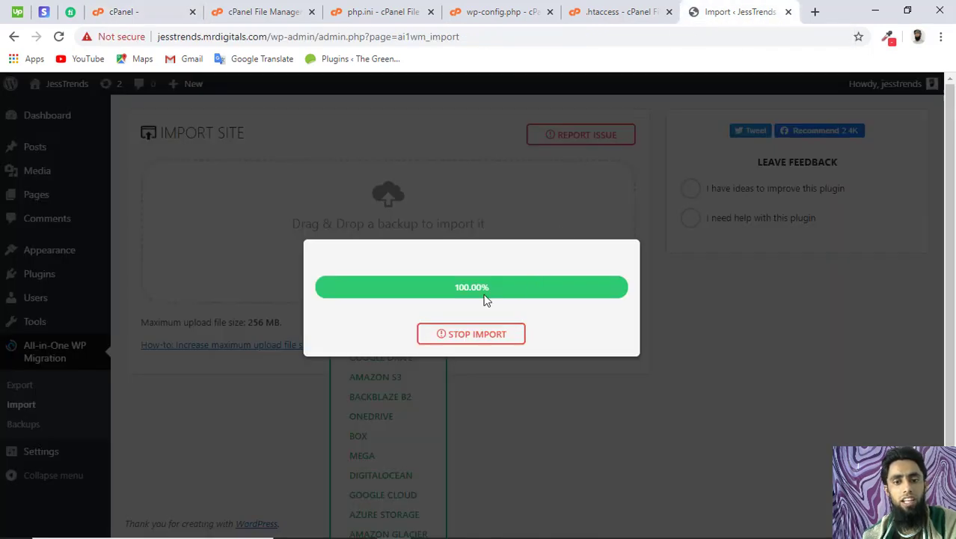